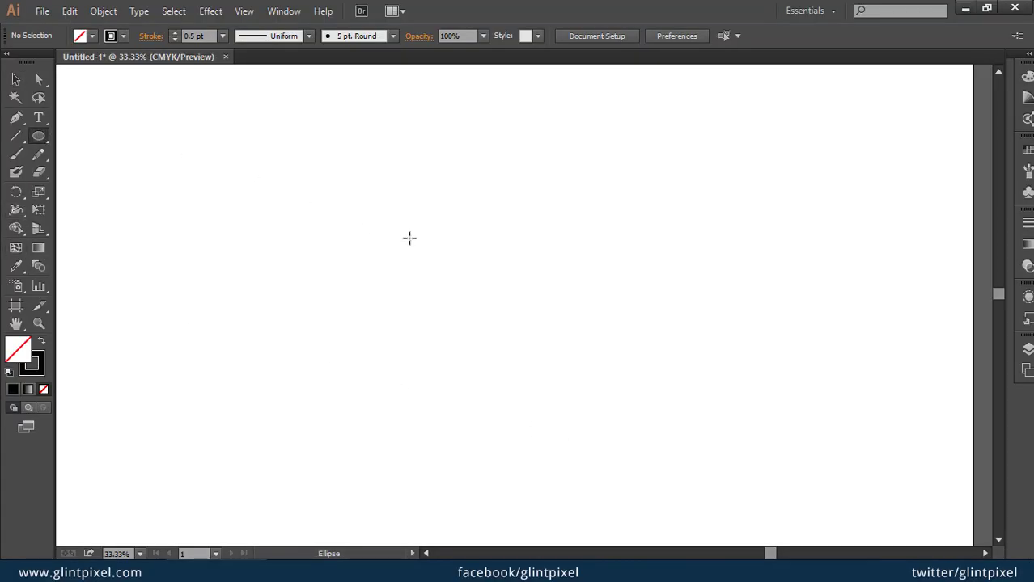
Draw a large circle and a concentric inner circle about 7.42 in wide at its centre.
left_click_drag(516, 309, 697, 438)
scroll(698, 441, "down", 1)
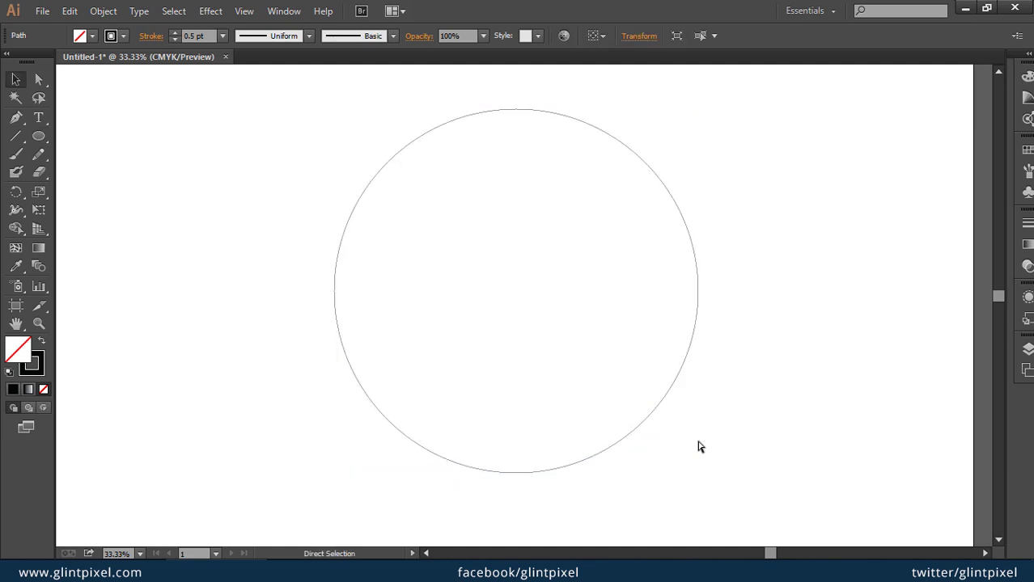
key("v")
left_click_drag(701, 110, 608, 146)
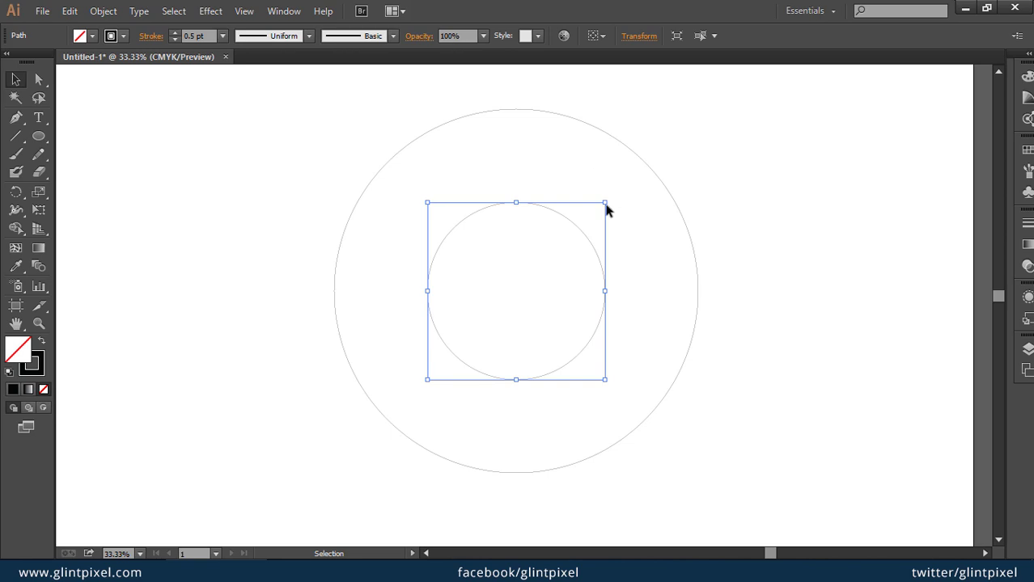
left_click_drag(605, 203, 584, 208)
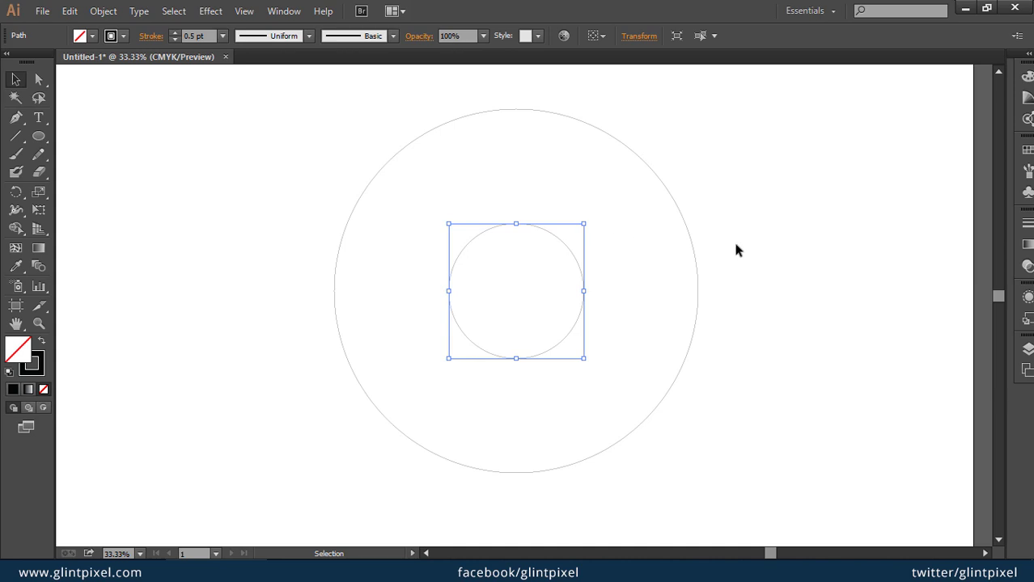
Paste a copy of the inner circle in place and switch to Outline view.
left_click(70, 11)
left_click(107, 85)
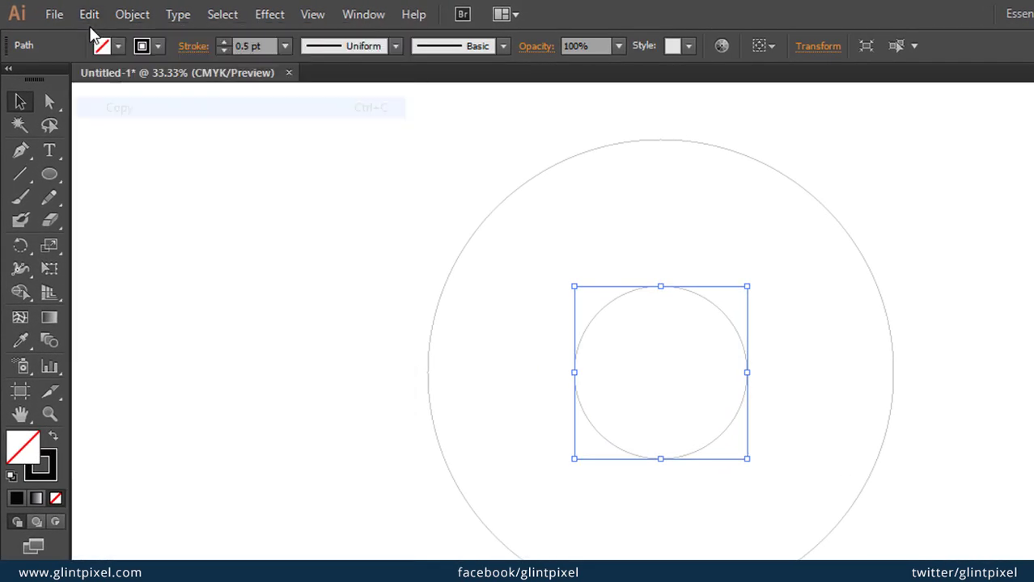
left_click(89, 14)
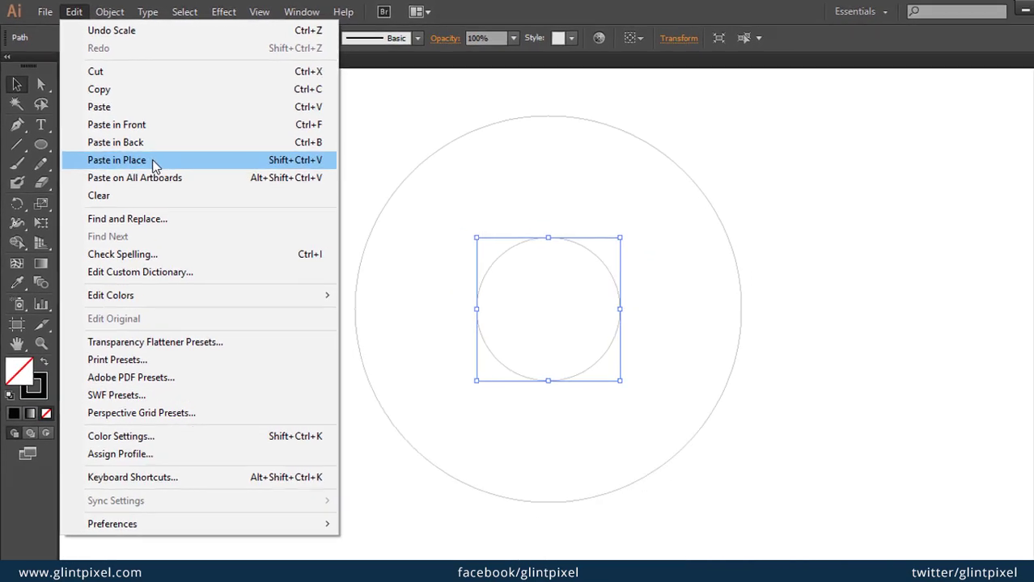
left_click(154, 162)
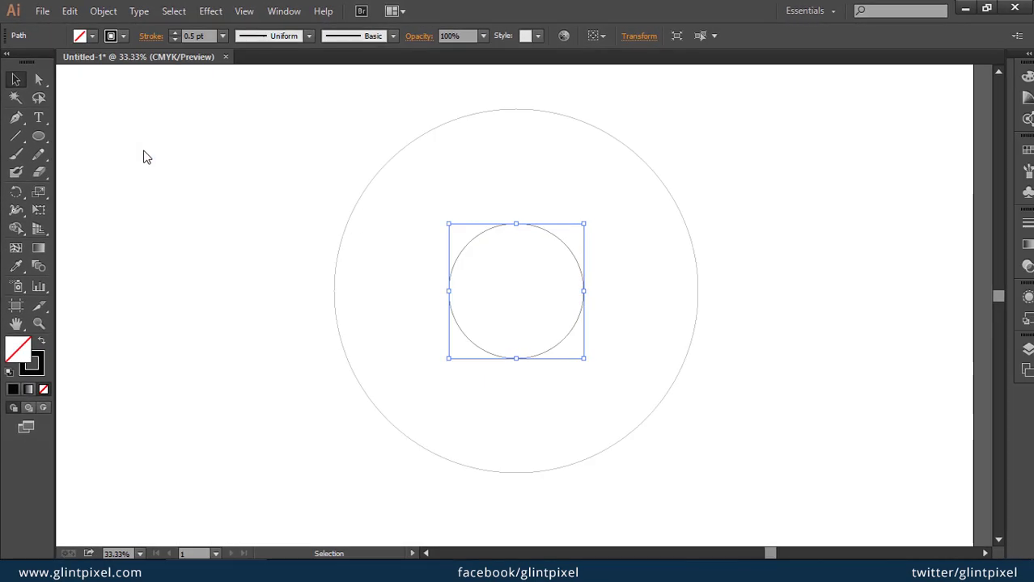
left_click(243, 10)
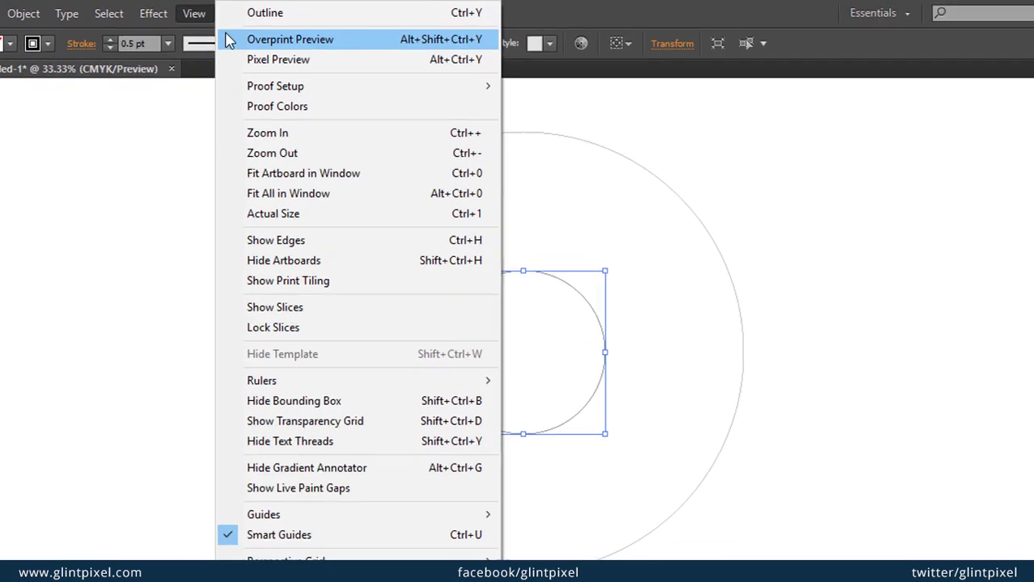
left_click(242, 18)
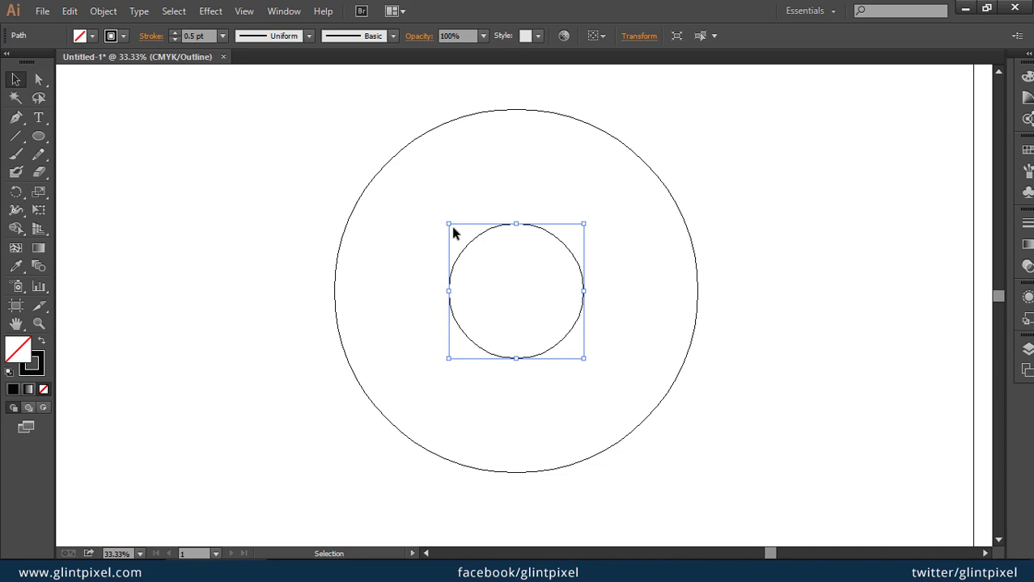
Enlarge the copy to about 13.71 in, touching the large circle's top, then return to Preview.
left_click_drag(449, 225, 269, 110)
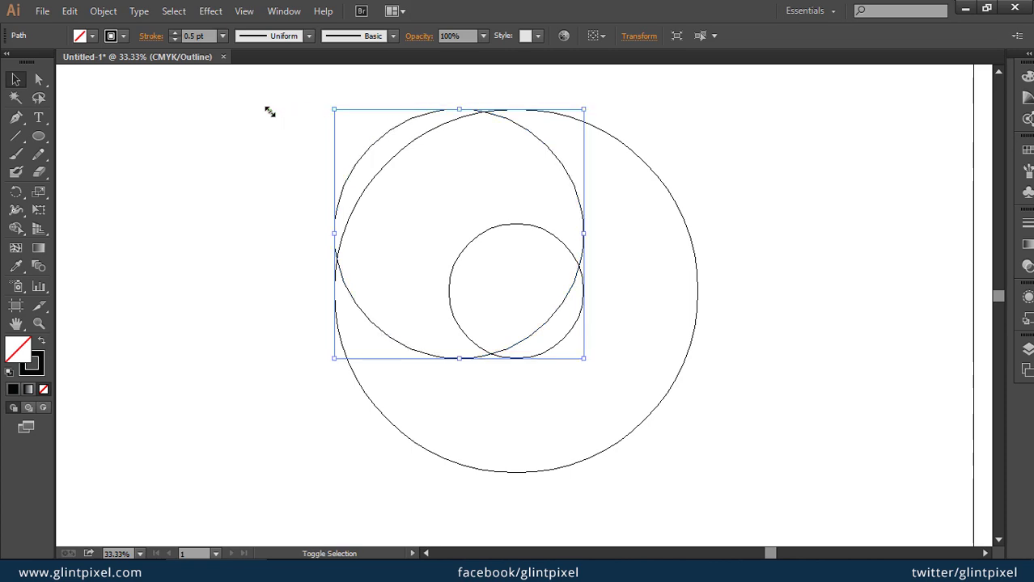
left_click(216, 138)
key("ctrl+z")
left_click(243, 11)
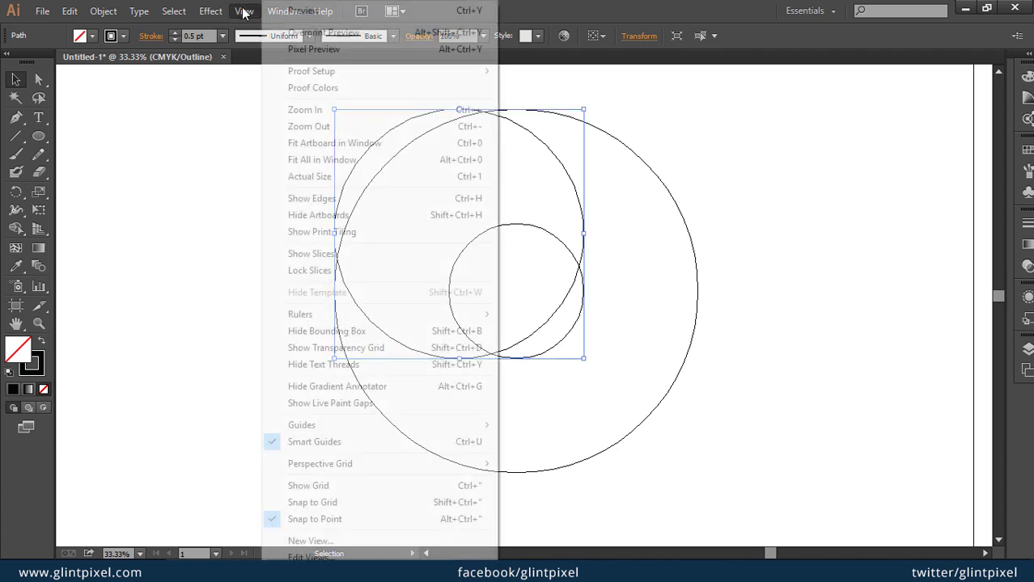
left_click(285, 11)
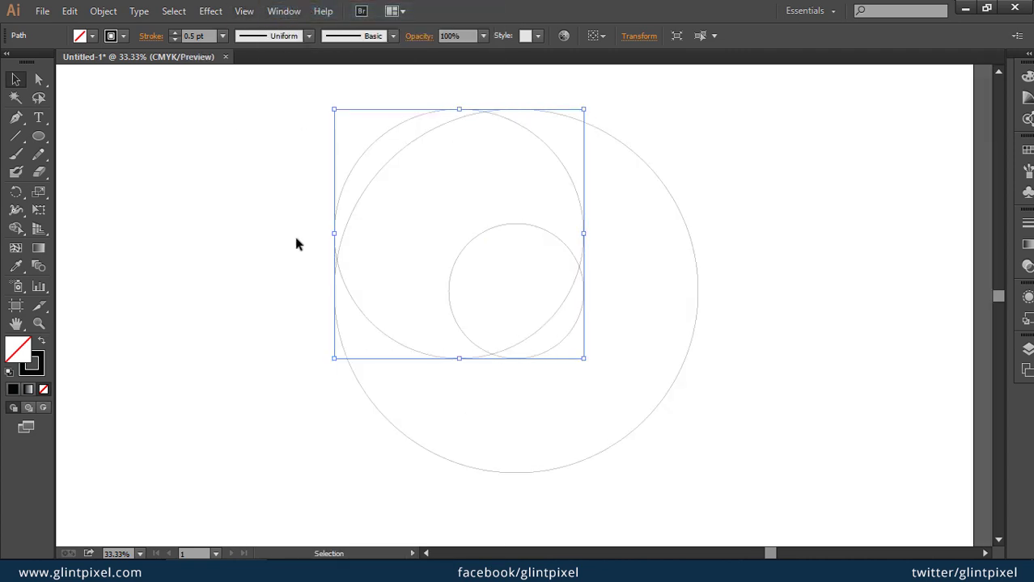
Vertically centre the medium circle on the large circle as key object.
left_click(335, 292)
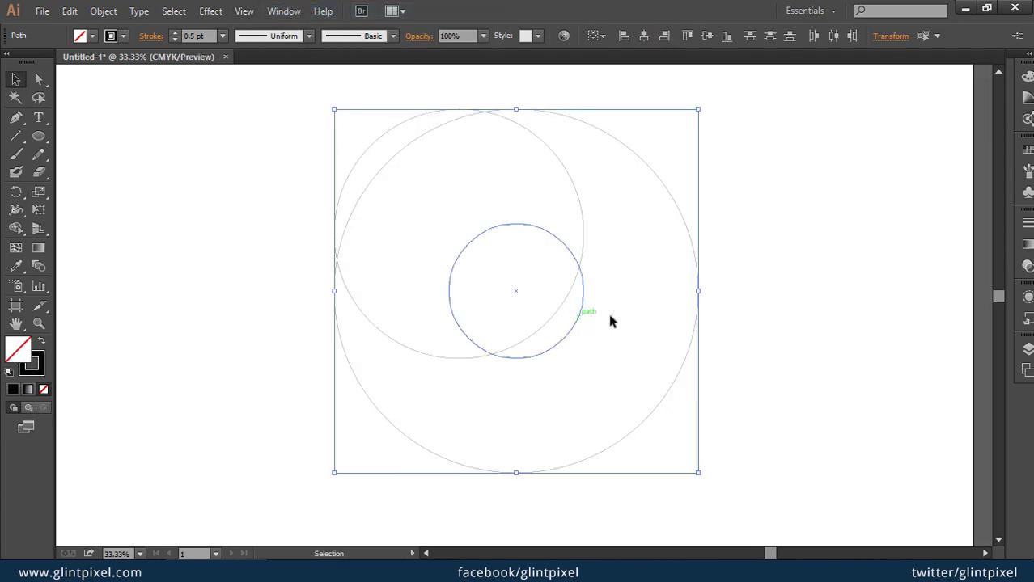
left_click(697, 303)
left_click(706, 36)
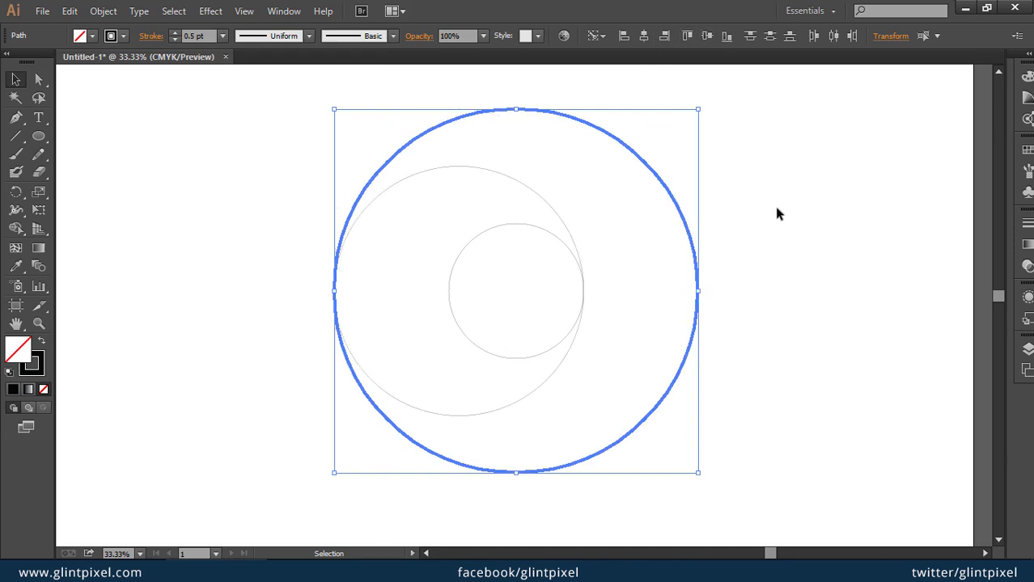
left_click(779, 217)
Align a copy of the medium circle, shifted 6.29 in right, to the large circle's right edge.
left_click_drag(647, 368, 623, 406)
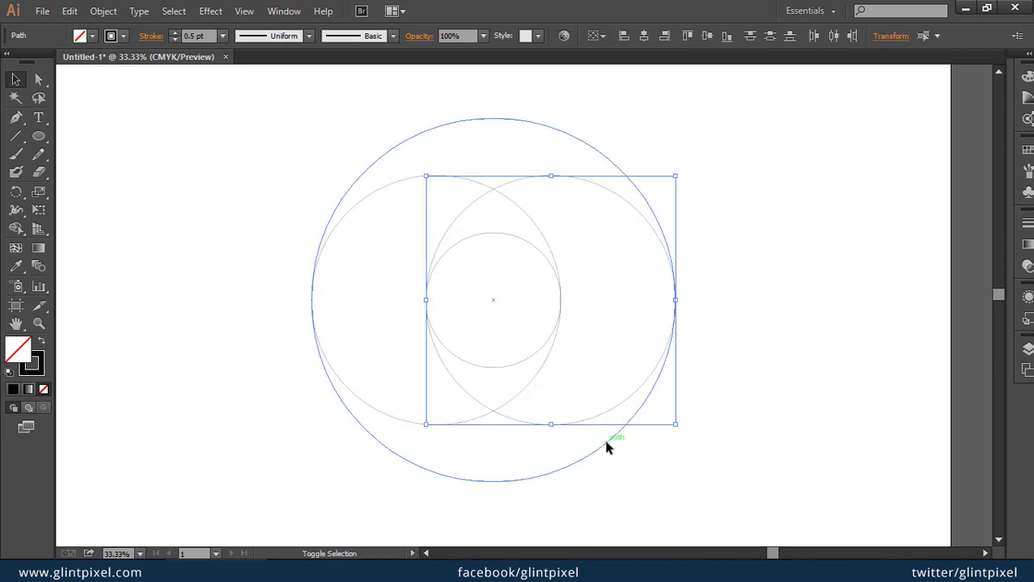
left_click(608, 446)
left_click(606, 443)
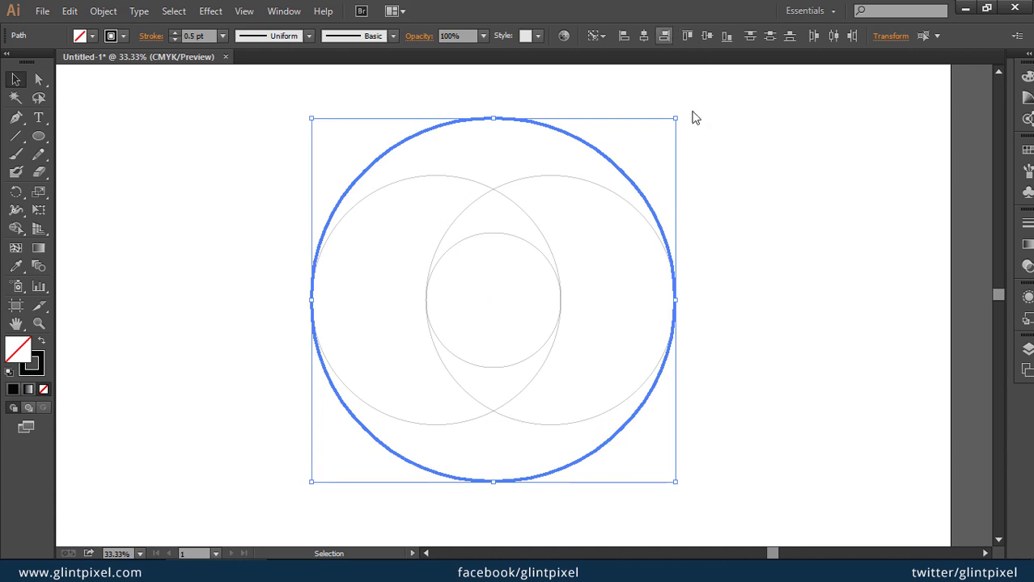
left_click(636, 267)
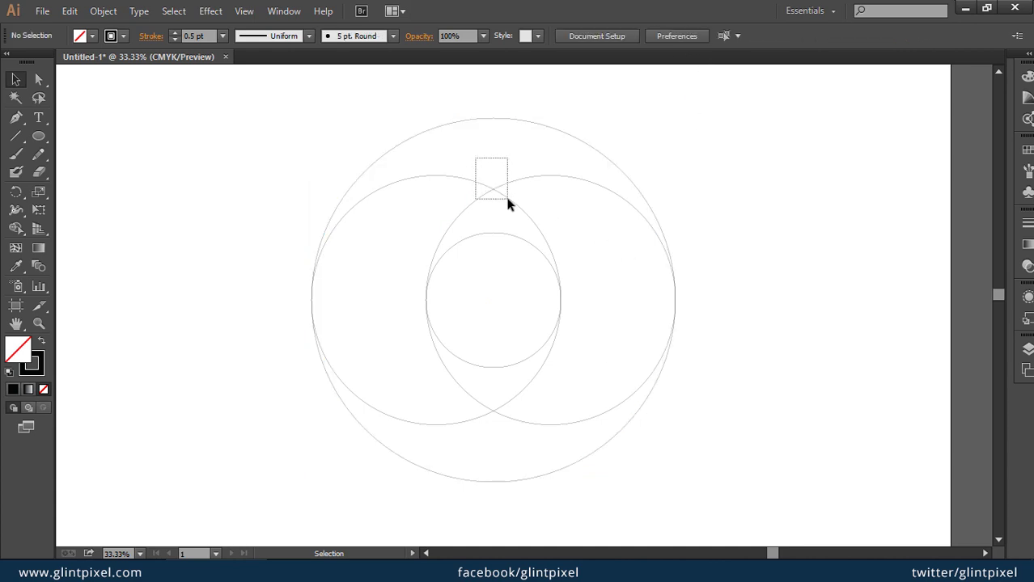
Paste the two side circles in place, rotate them 90° to top and bottom, and select all circles.
left_click_drag(475, 158, 507, 200)
left_click(66, 11)
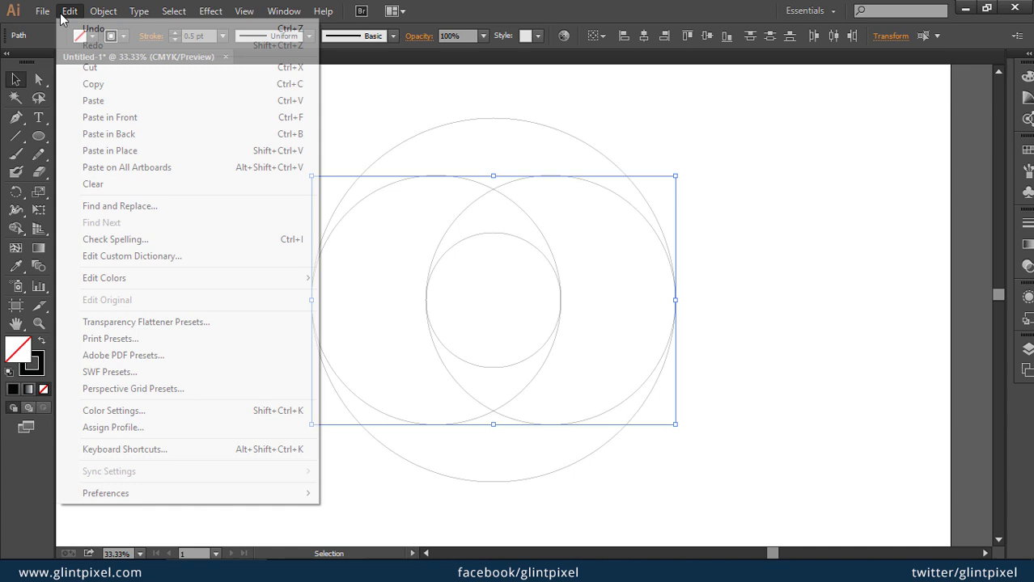
left_click(95, 84)
left_click(79, 11)
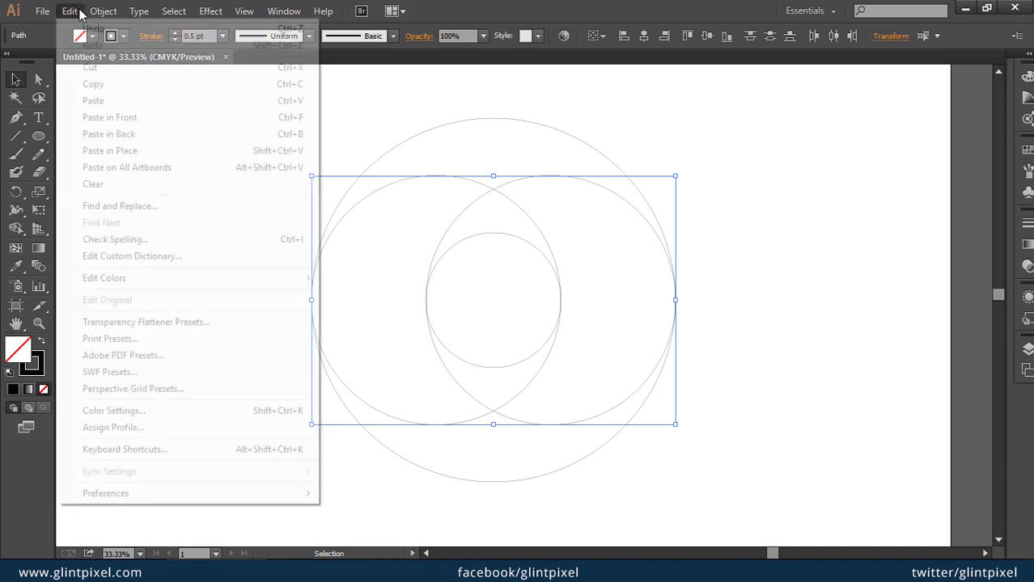
left_click(138, 150)
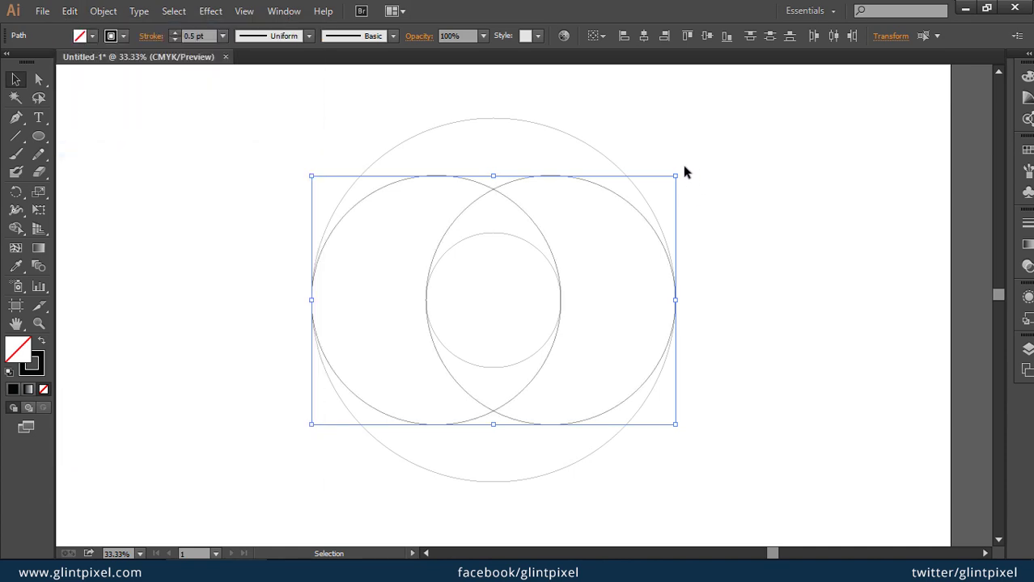
left_click_drag(678, 169, 594, 393)
left_click(755, 366)
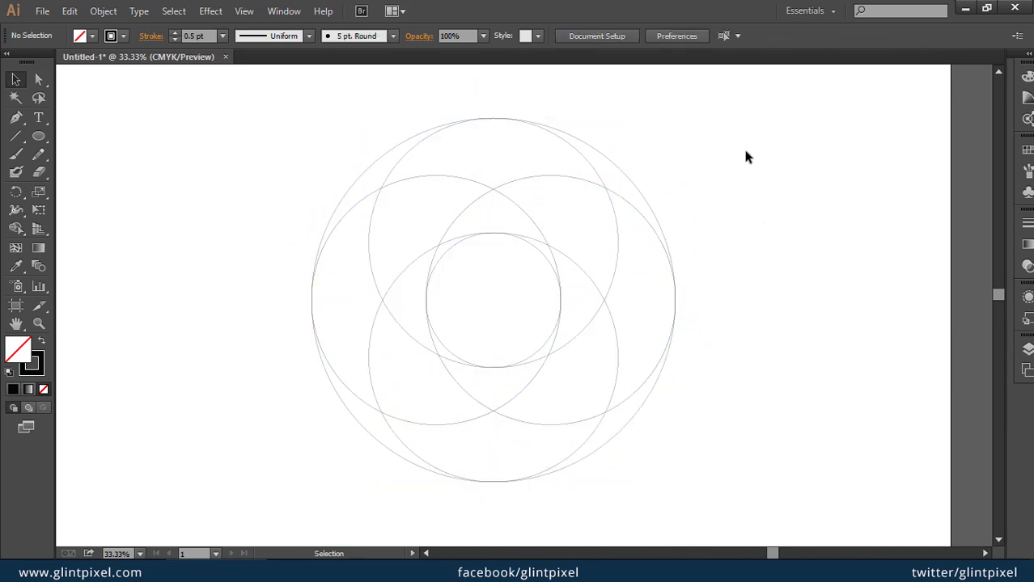
left_click_drag(564, 213, 272, 503)
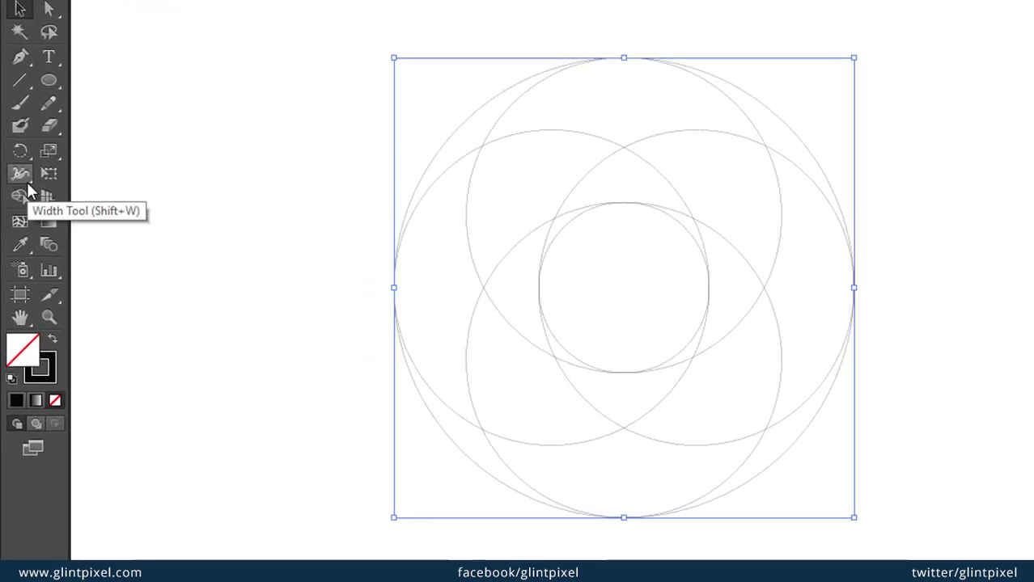
With Shape Builder, merge the top, right and left fragments into one crescent around the inner circle.
left_click(21, 197)
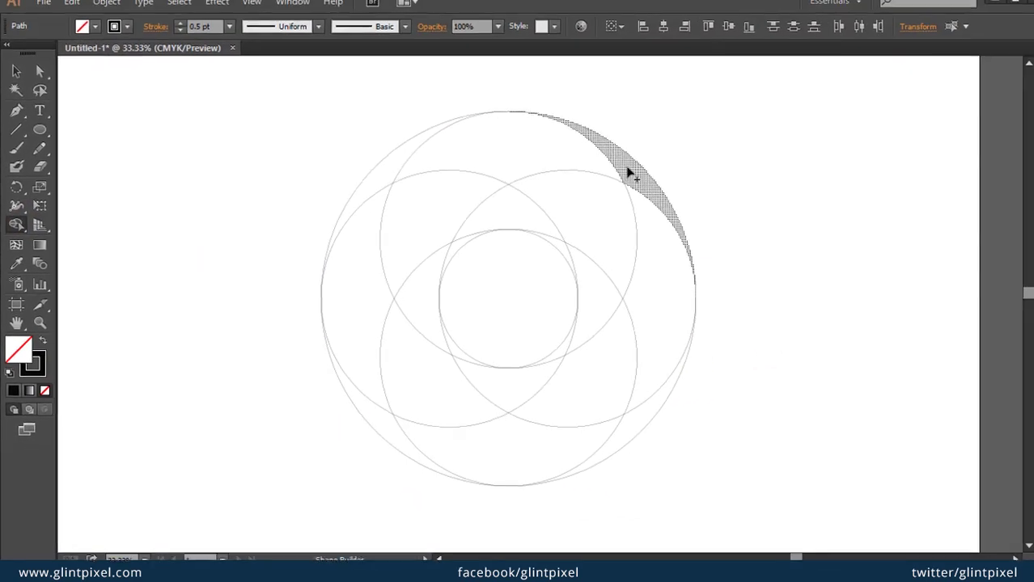
left_click_drag(630, 173, 528, 173)
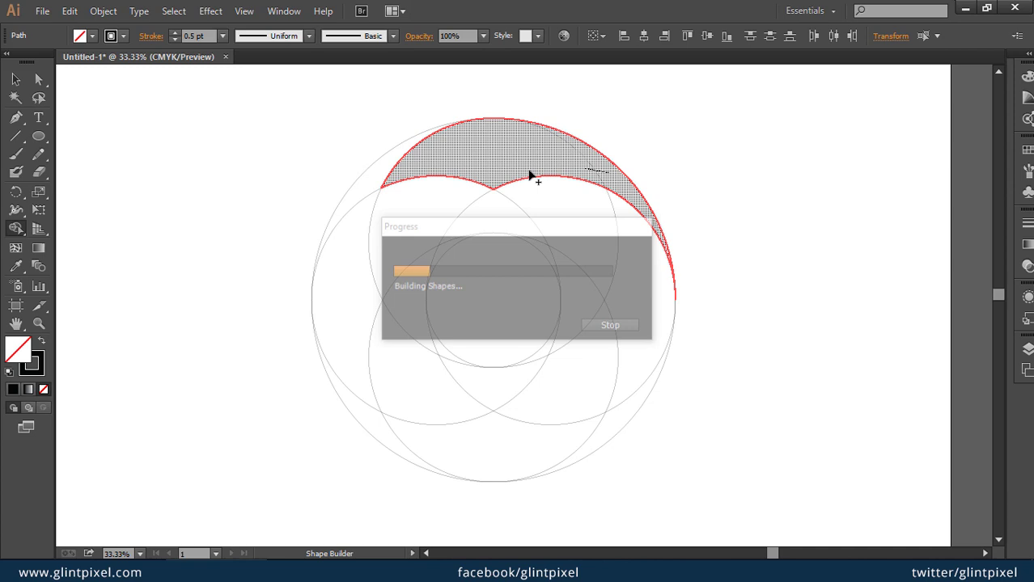
mouse_move(438, 178)
left_mouse_down()
mouse_move(390, 165)
mouse_move(403, 191)
mouse_move(436, 166)
mouse_move(443, 198)
left_mouse_up()
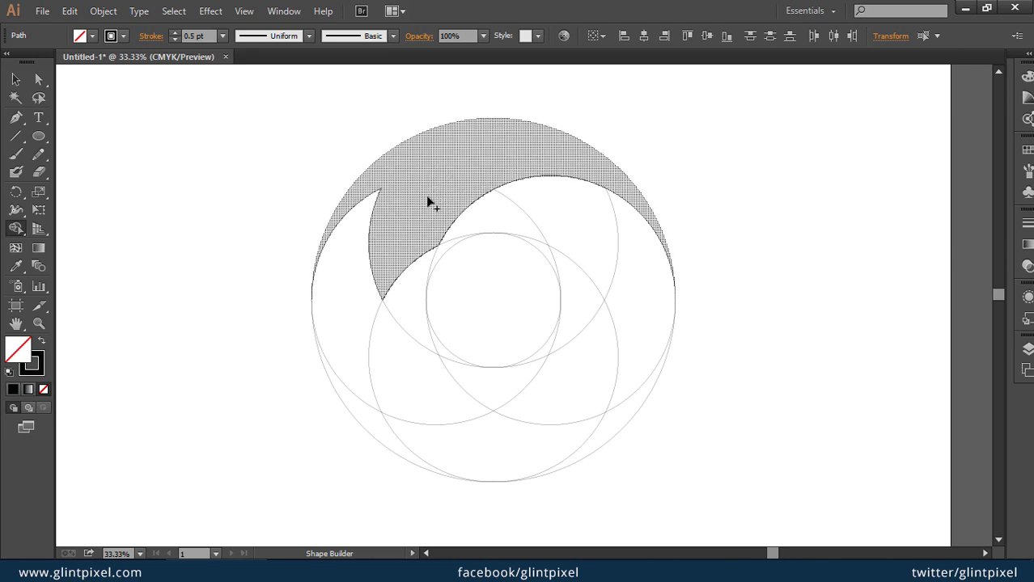
left_click_drag(391, 225, 365, 234)
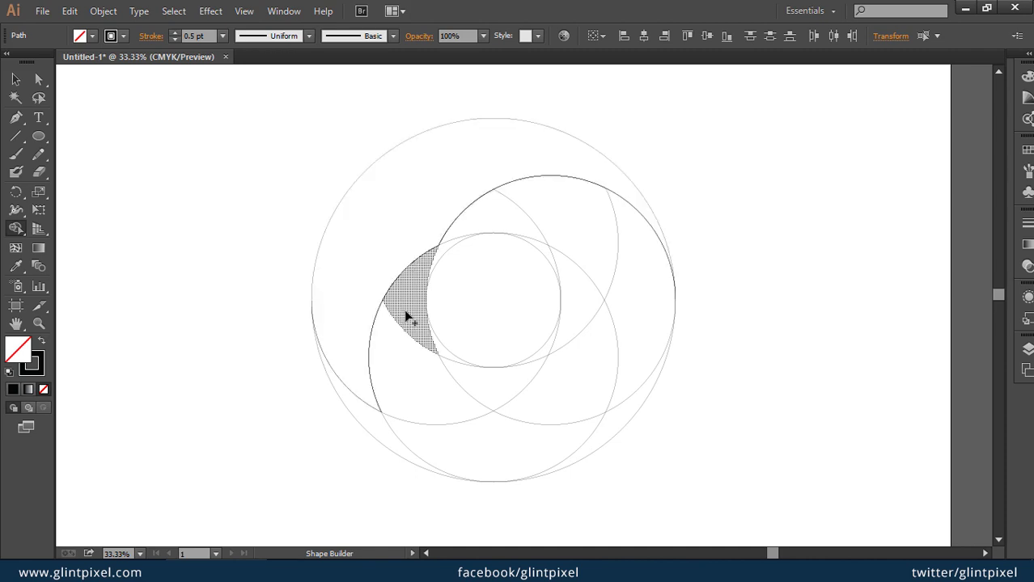
mouse_move(408, 261)
left_mouse_down()
mouse_move(418, 380)
mouse_move(470, 393)
mouse_move(550, 357)
mouse_move(529, 364)
left_mouse_up()
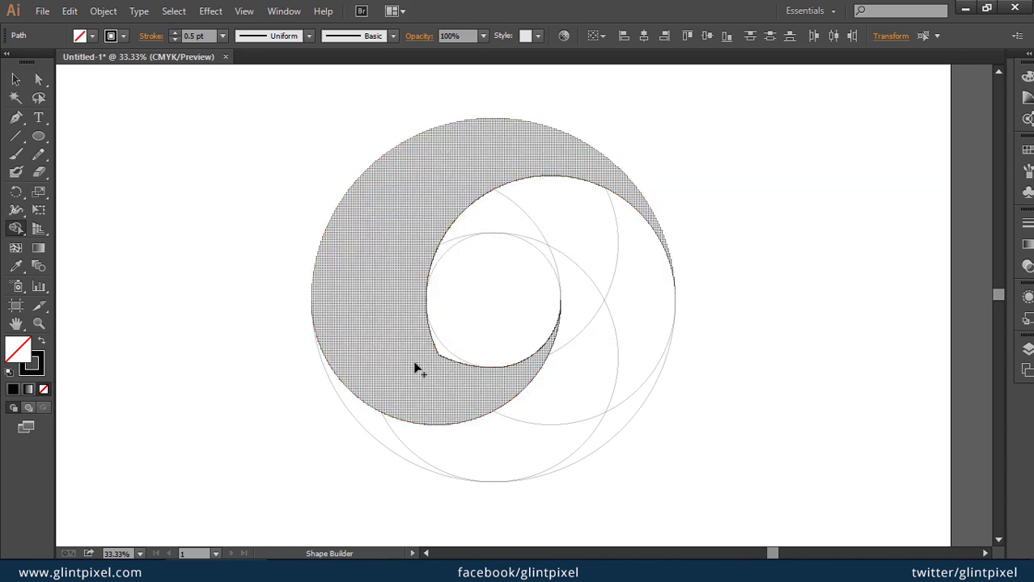
left_click_drag(448, 362, 436, 377)
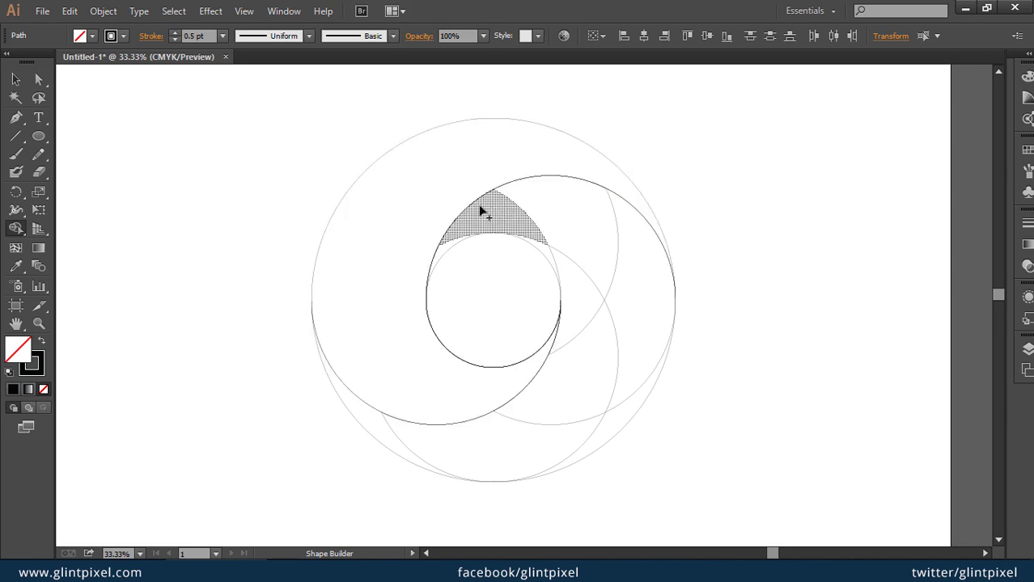
Merge the remaining top, bottom and lower-left slivers into a second large crescent, then select everything.
left_click_drag(461, 226, 453, 244)
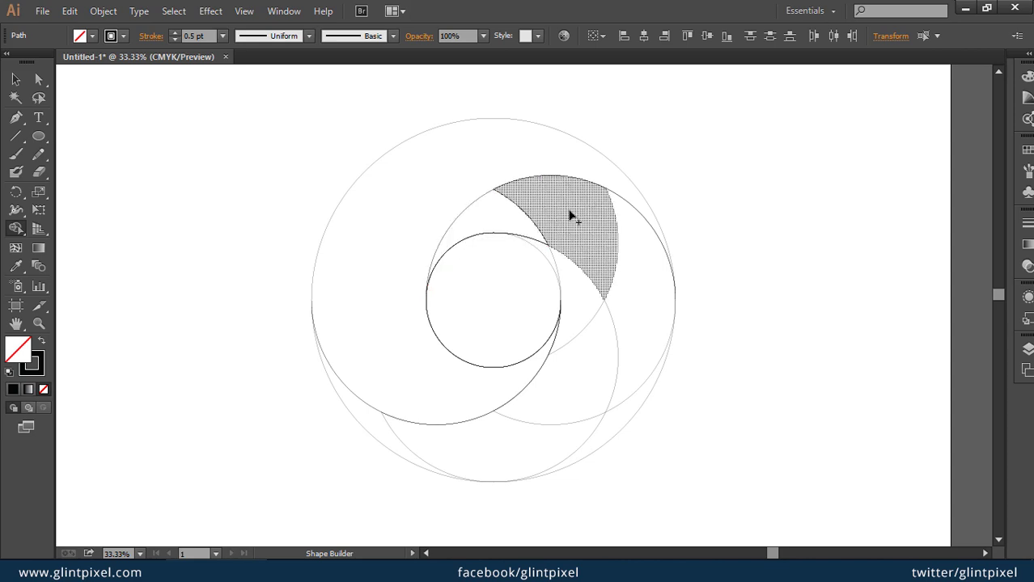
mouse_move(525, 220)
left_mouse_down()
mouse_move(578, 229)
mouse_move(627, 249)
mouse_move(623, 257)
left_mouse_up()
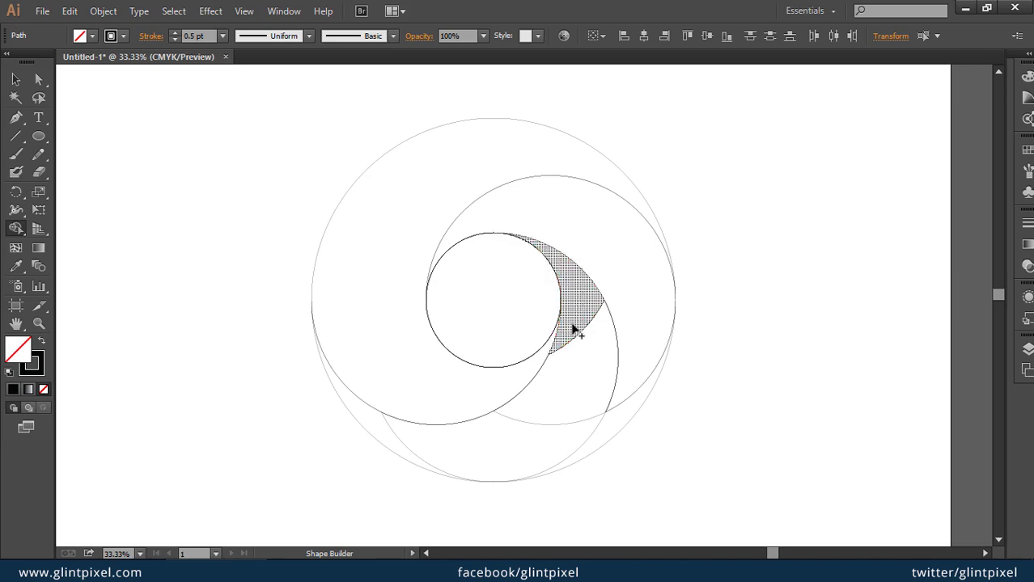
left_click_drag(573, 329, 579, 350)
left_click_drag(565, 398, 560, 445)
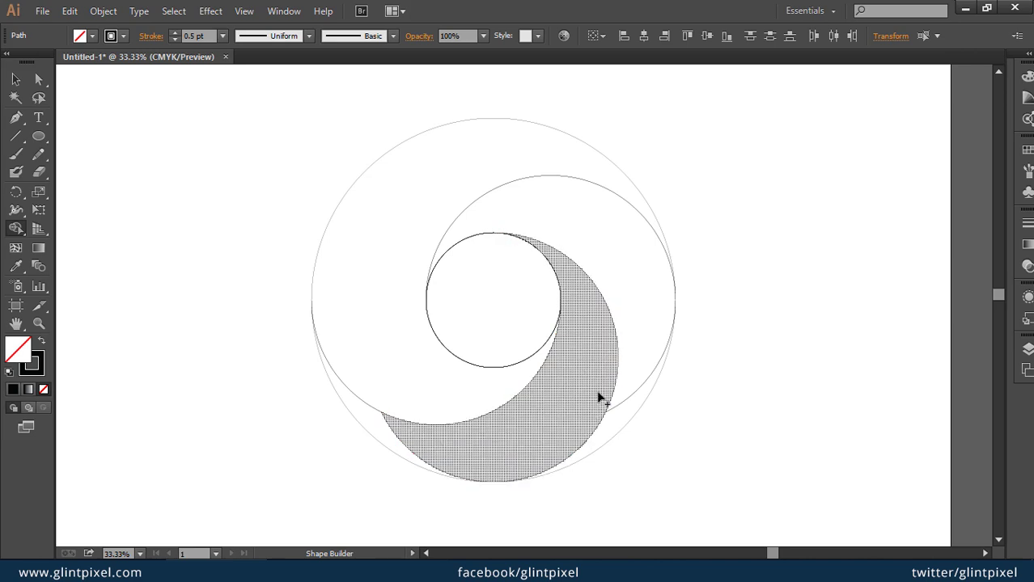
mouse_move(632, 377)
left_mouse_down()
mouse_move(622, 403)
mouse_move(619, 358)
mouse_move(641, 345)
left_mouse_up()
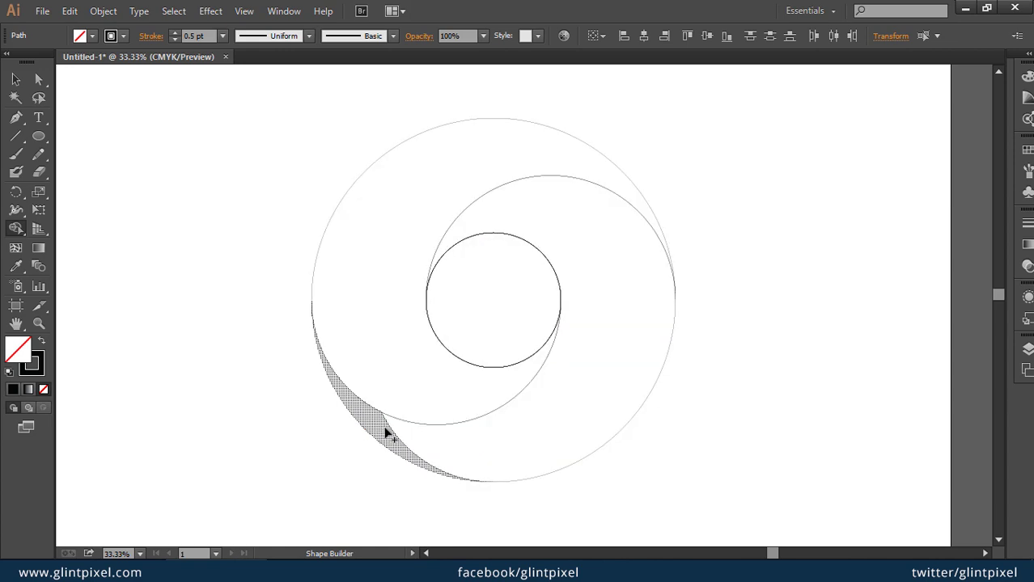
left_click_drag(387, 431, 407, 430)
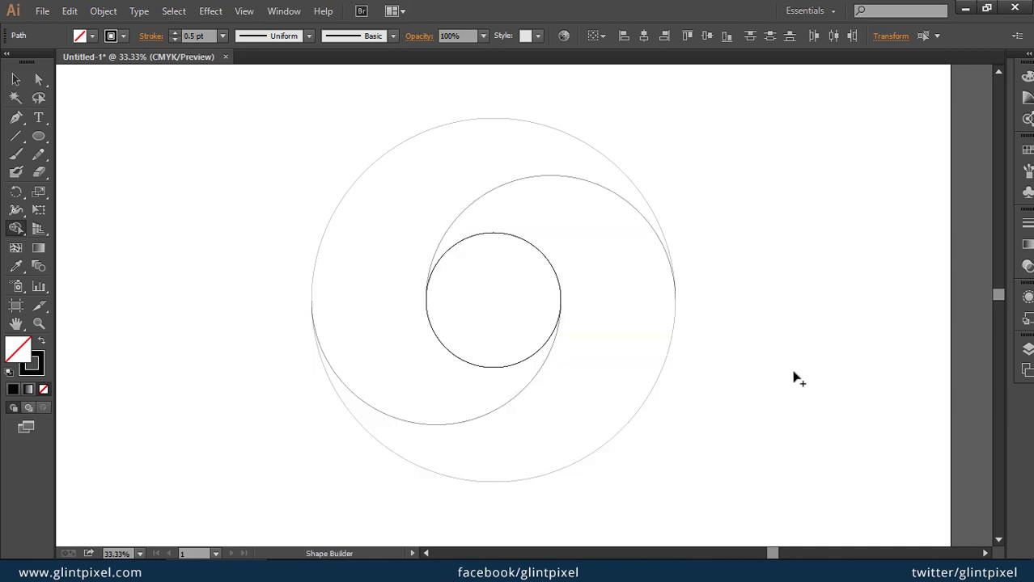
key("v")
key("ctrl+a")
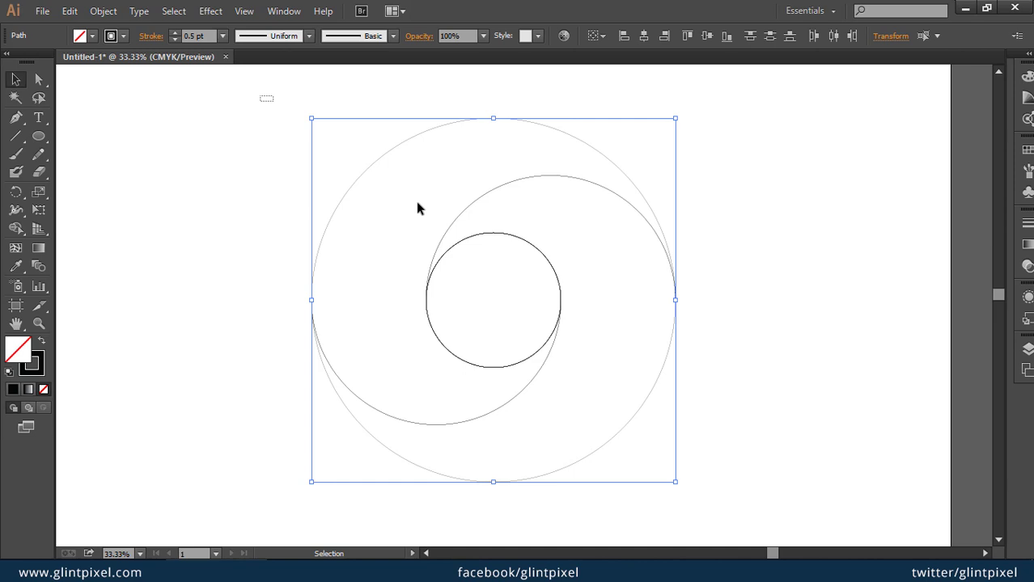
Paste a copy of the crescent set in place and rotate it to -135°.
left_click_drag(417, 208, 722, 497)
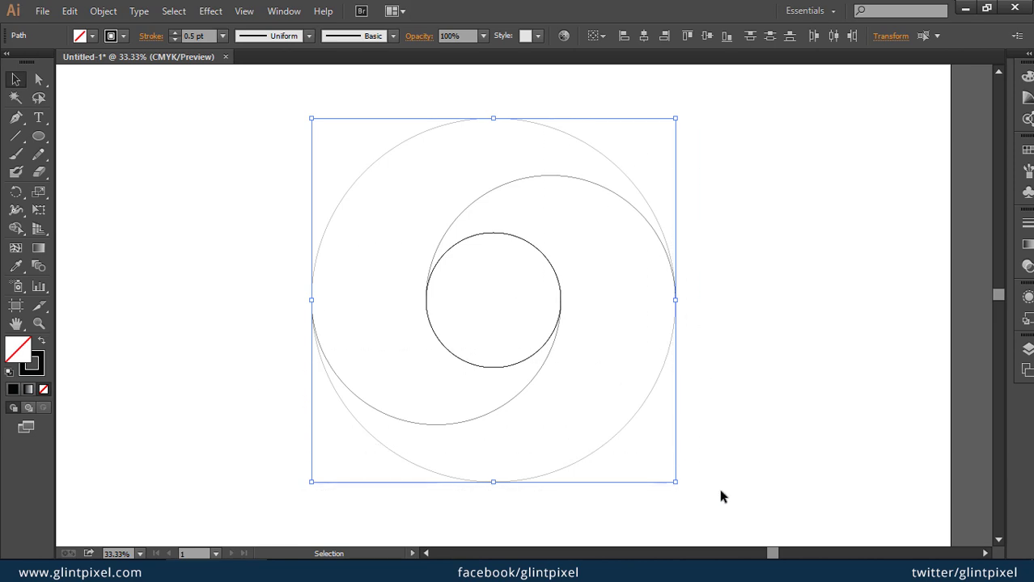
left_click(69, 11)
left_click(97, 85)
left_click(70, 12)
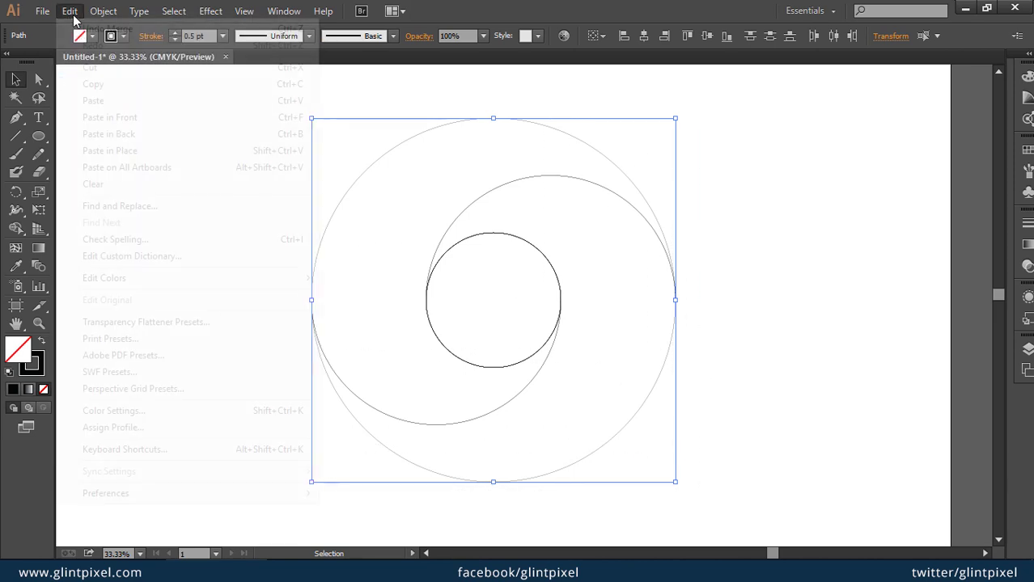
left_click(139, 151)
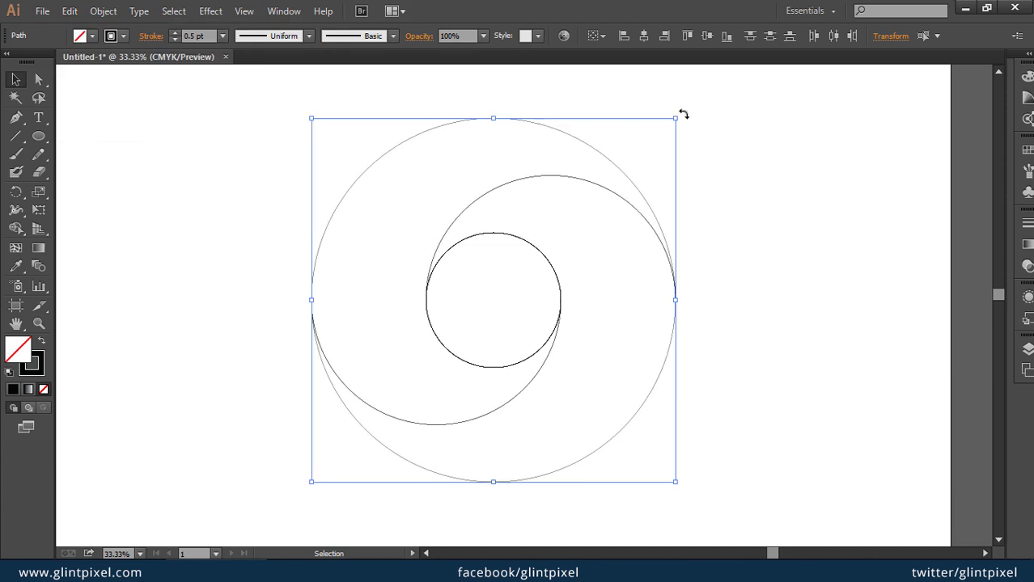
left_click_drag(684, 114, 559, 484)
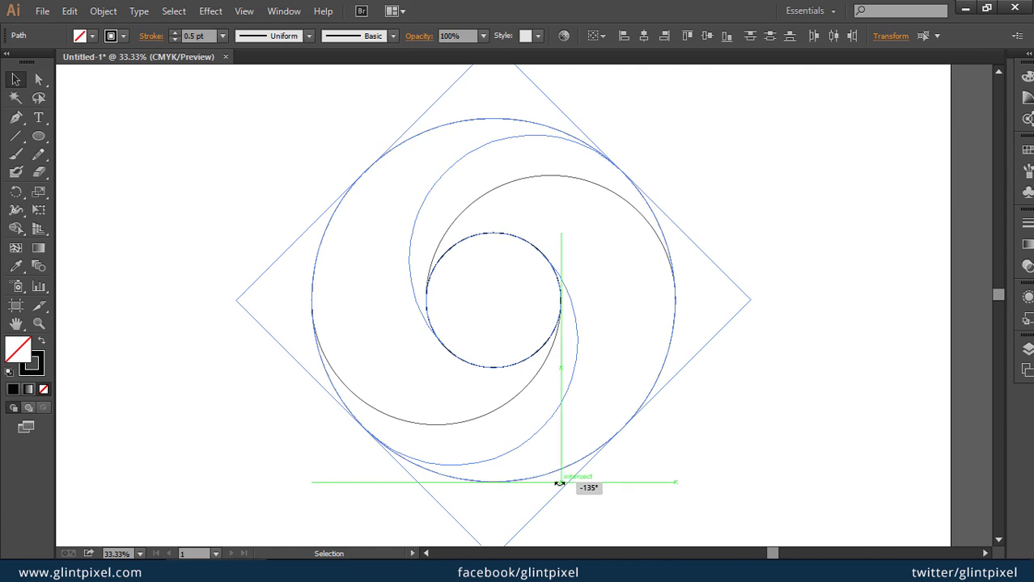
left_click_drag(697, 86, 259, 499)
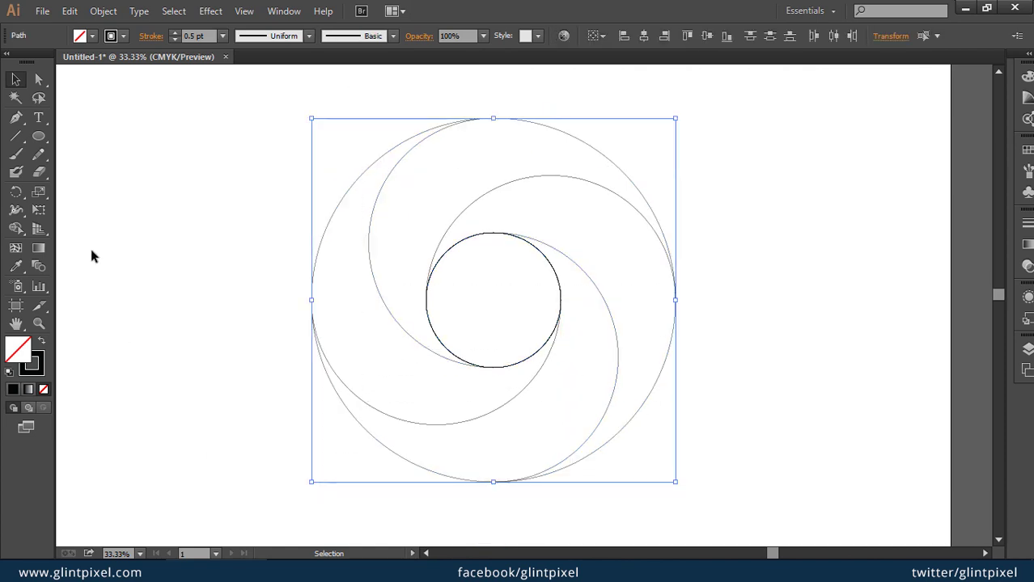
Paste another in-place copy rotated -45°, then deselect.
left_click(68, 13)
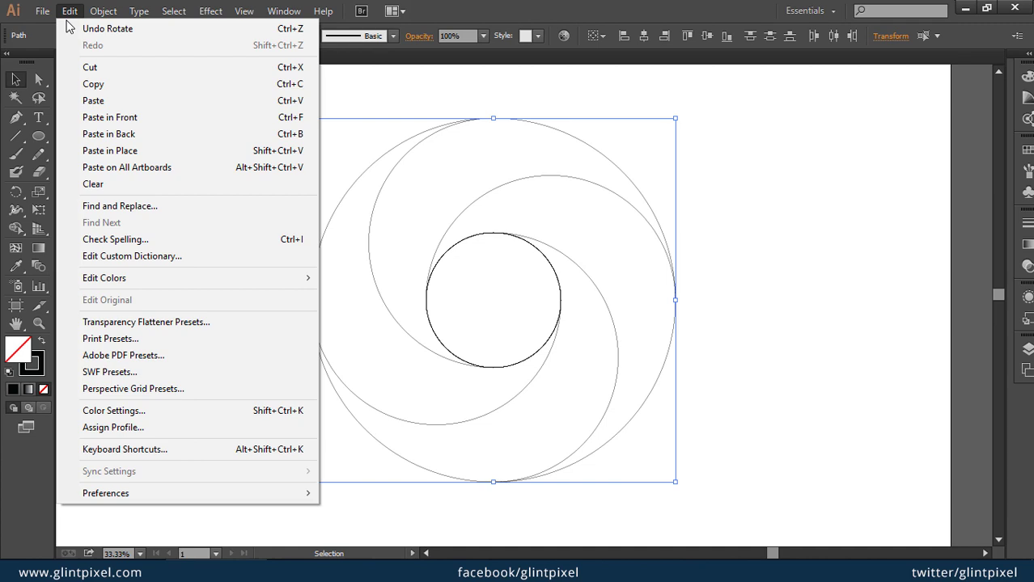
left_click(94, 83)
left_click(71, 13)
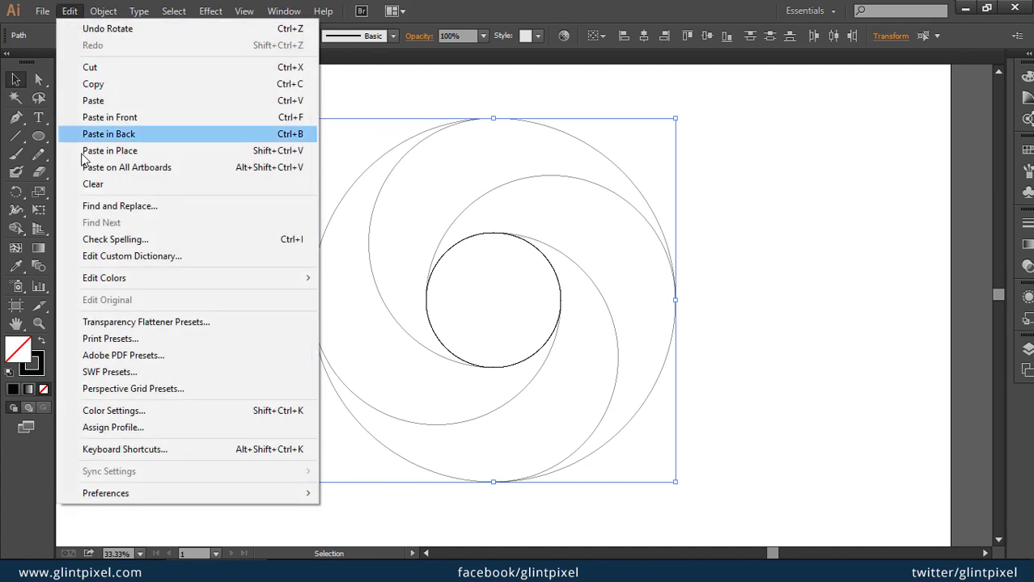
left_click(142, 154)
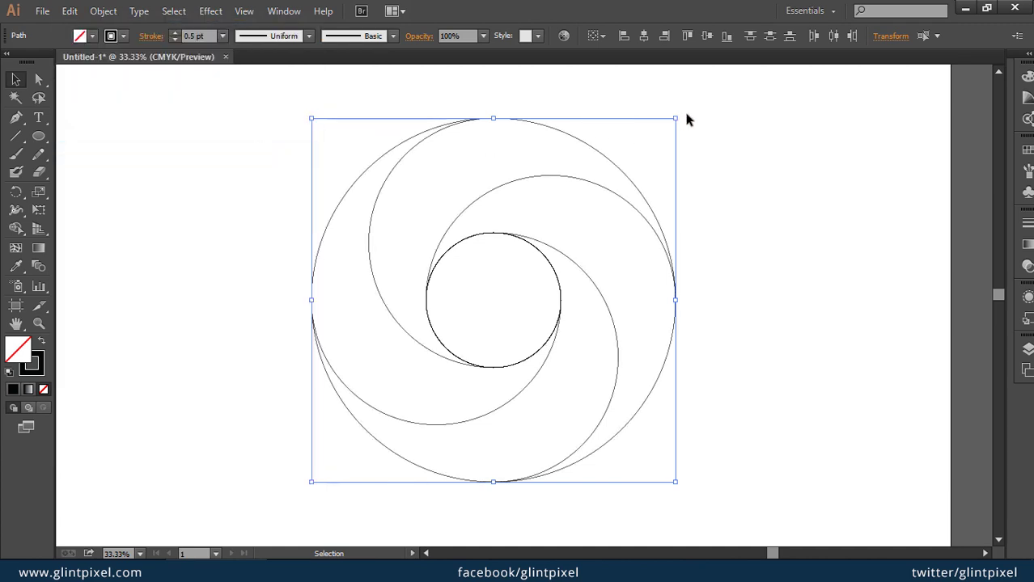
left_click_drag(680, 113, 722, 267)
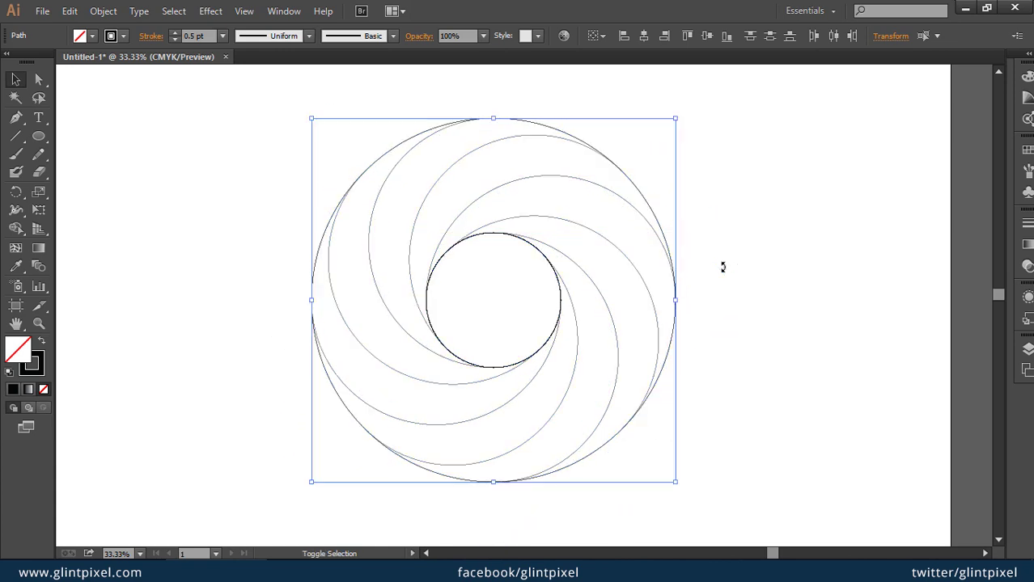
left_click(790, 255)
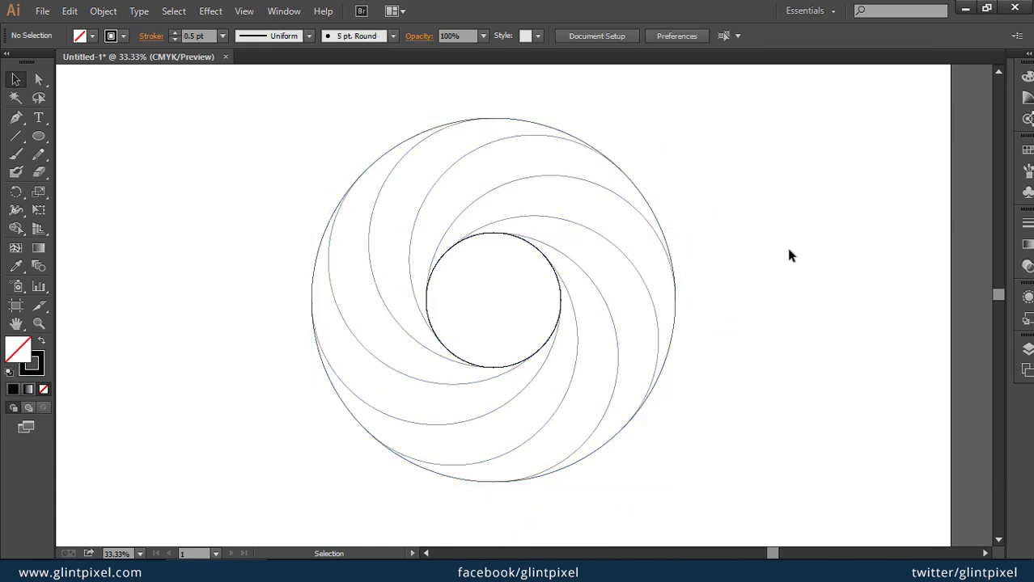
Set the stroke of all swirl paths to None.
left_click_drag(197, 89, 730, 495)
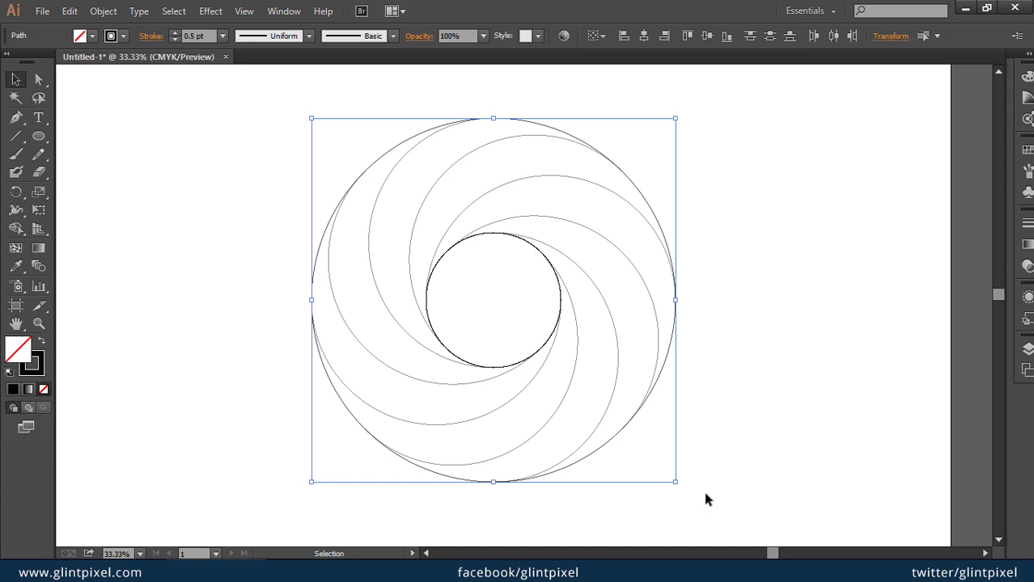
left_click(30, 372)
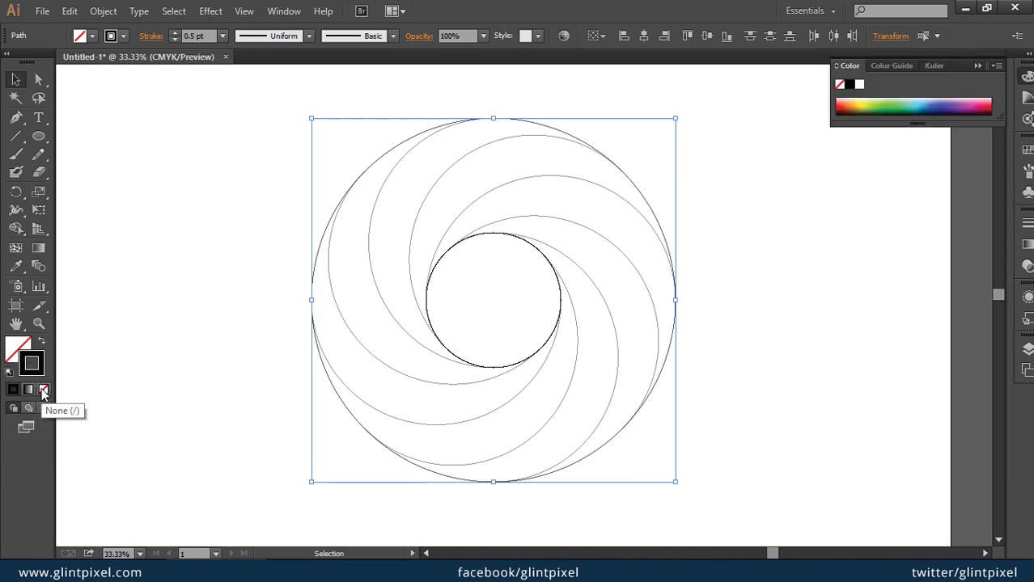
left_click(43, 390)
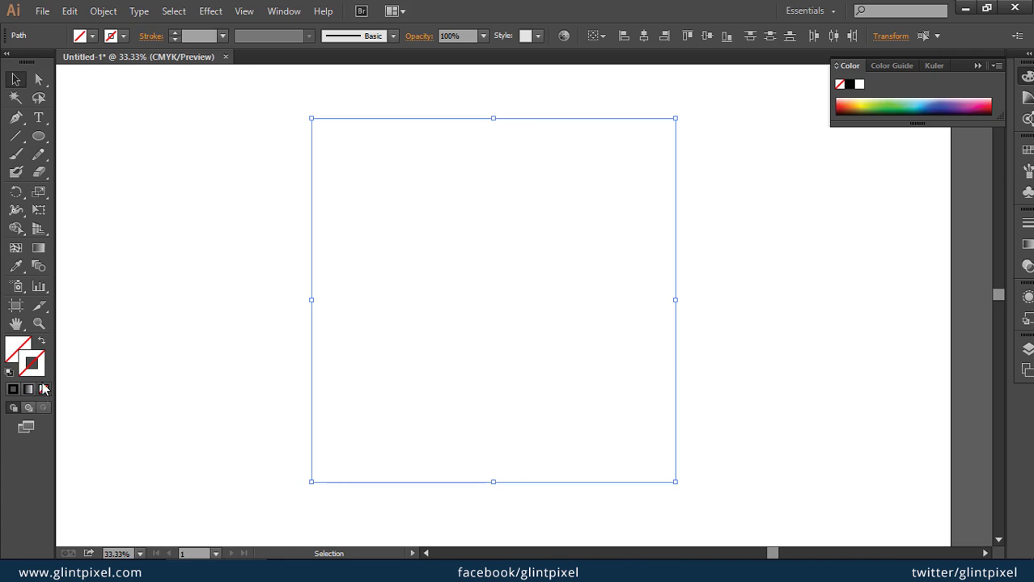
Try turning the swirl into a Live Paint group, then undo it.
left_click(15, 229)
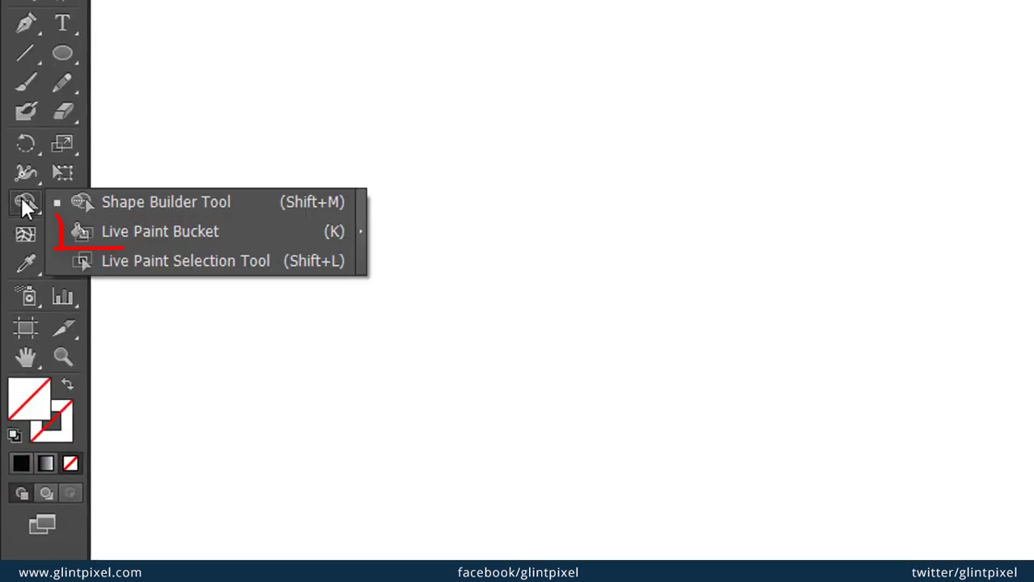
left_click(89, 236)
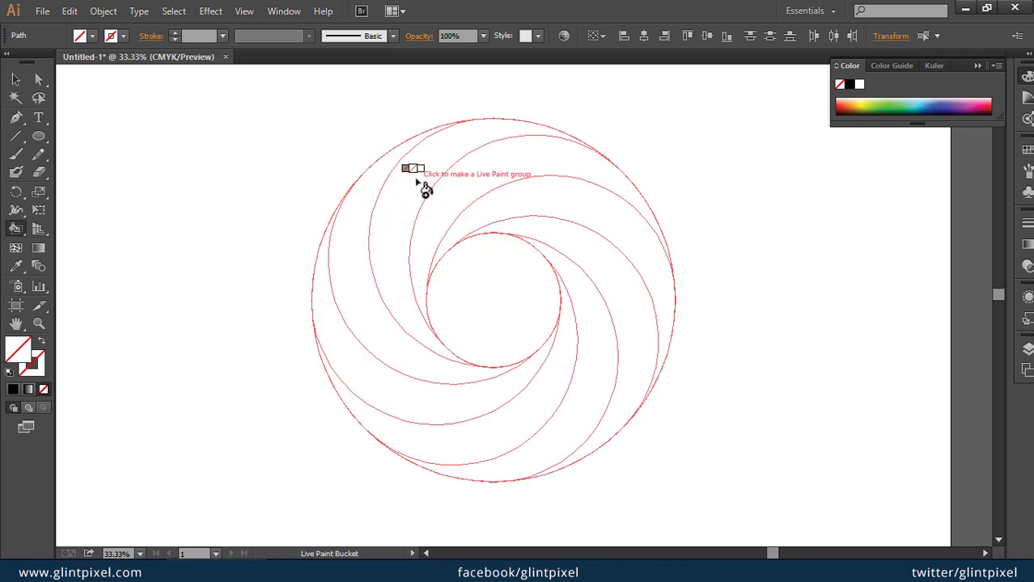
left_click(423, 187)
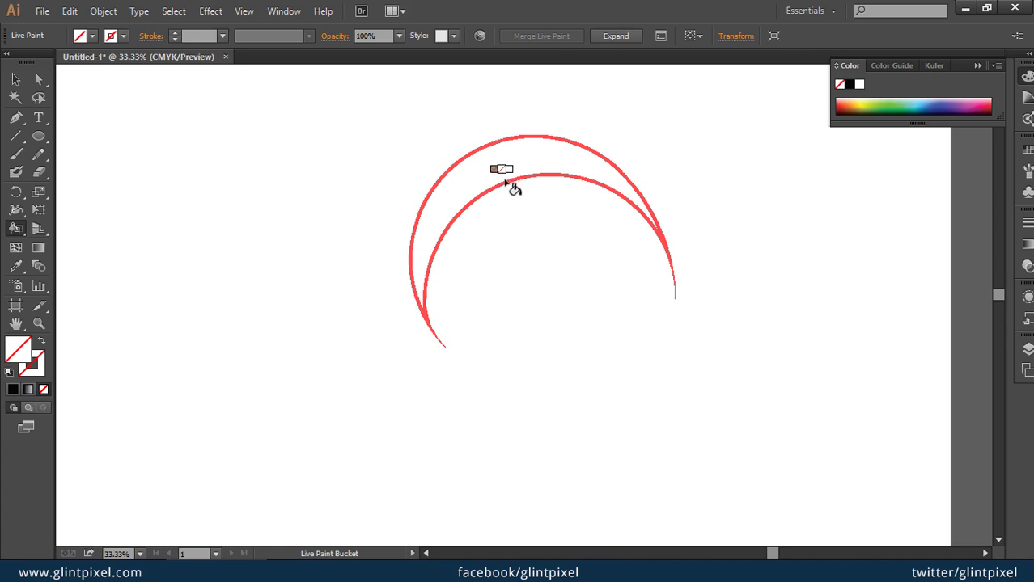
key("ctrl+z")
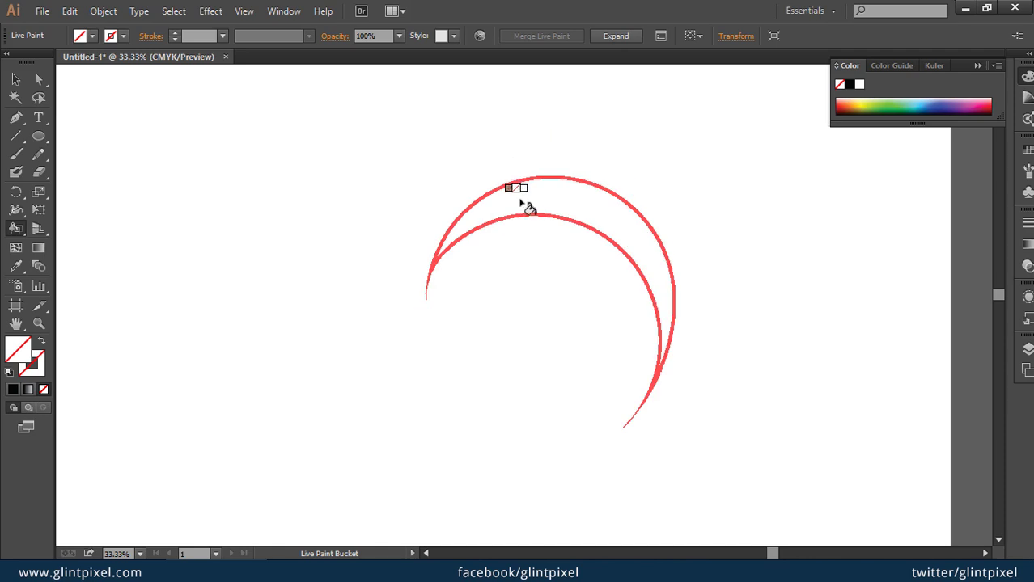
Add another rotated arc copy with Ctrl+D and fill the whole swirl with the red swatch.
key("ctrl+d")
key("ctrl+d")
key("ctrl+d")
key("ctrl+d")
key("ctrl+d")
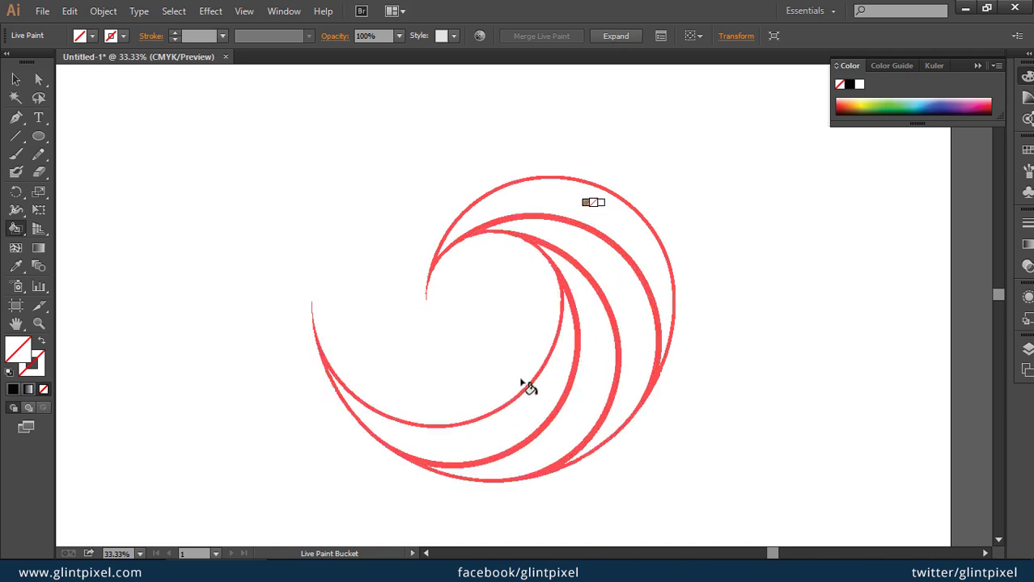
key("ctrl+d")
key("ctrl+d")
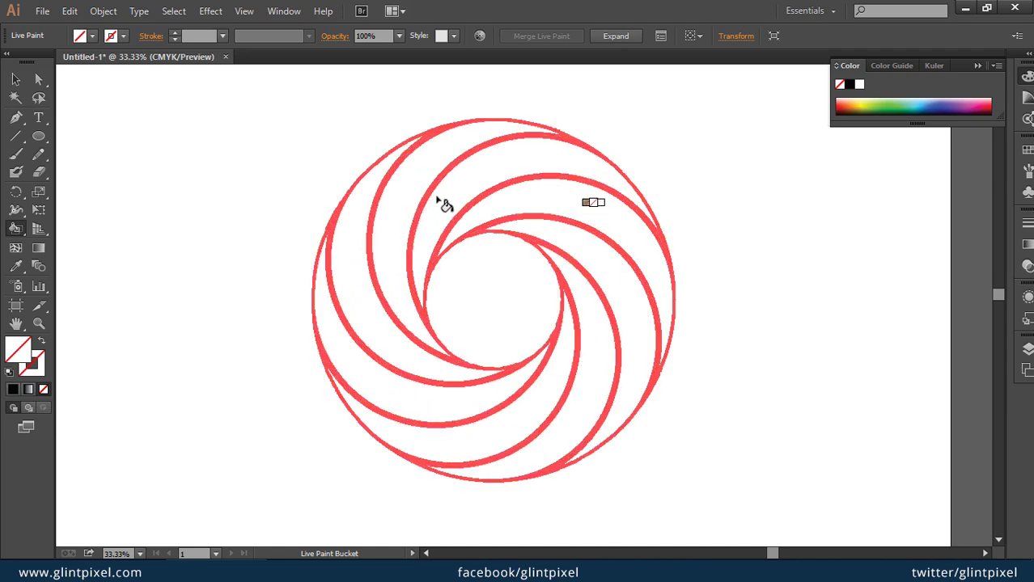
key("ctrl+z")
key("ctrl+z")
key("ctrl+z")
key("ctrl+z")
key("ctrl+z")
key("ctrl+z")
key("ctrl+z")
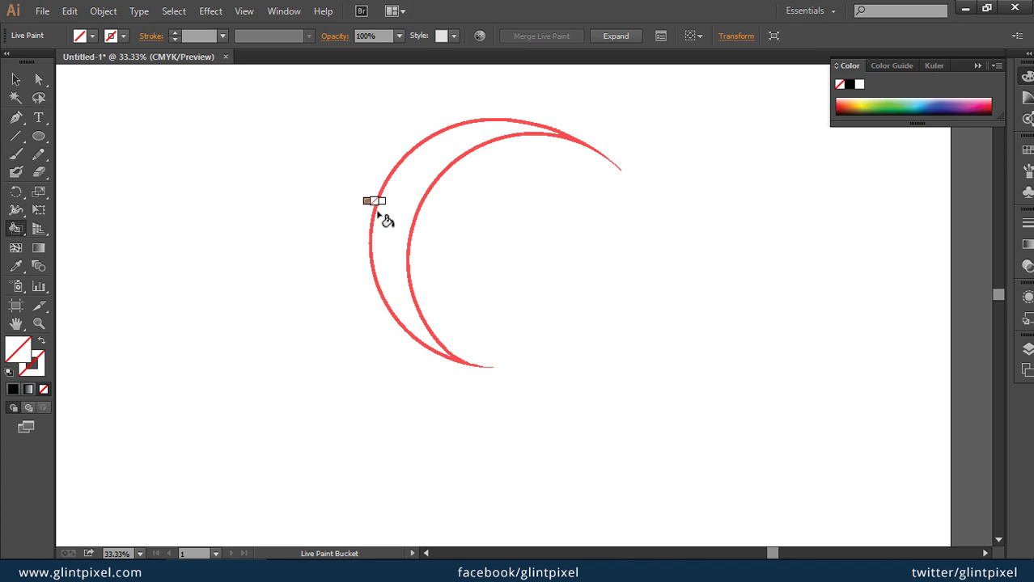
key("v")
key("ctrl+z")
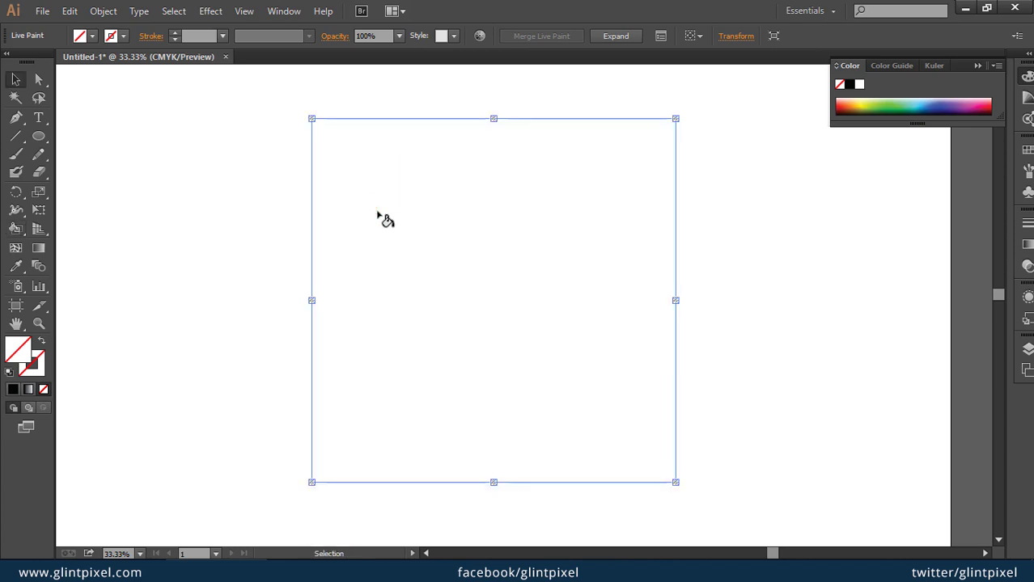
left_click(1026, 150)
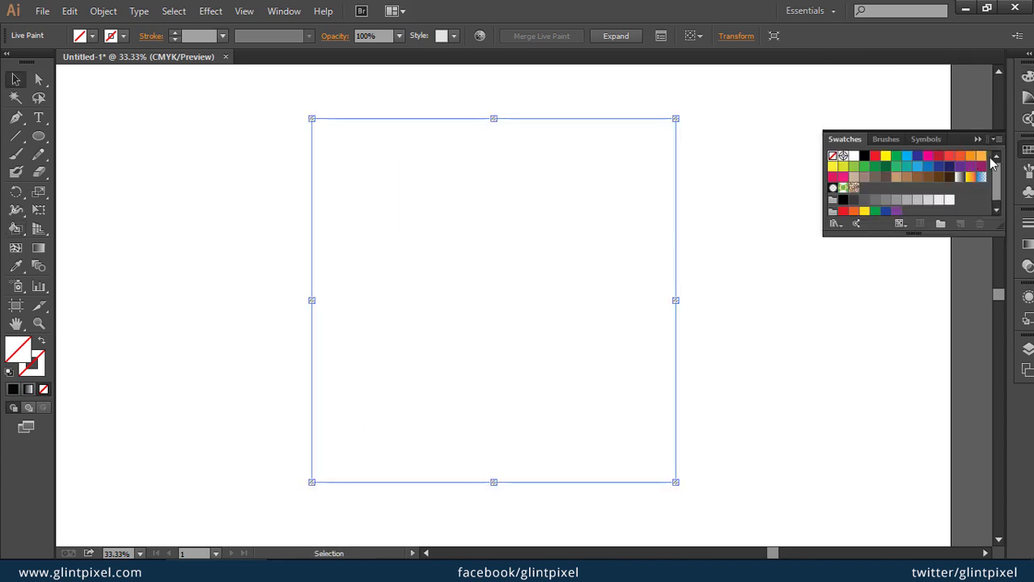
left_click(953, 159)
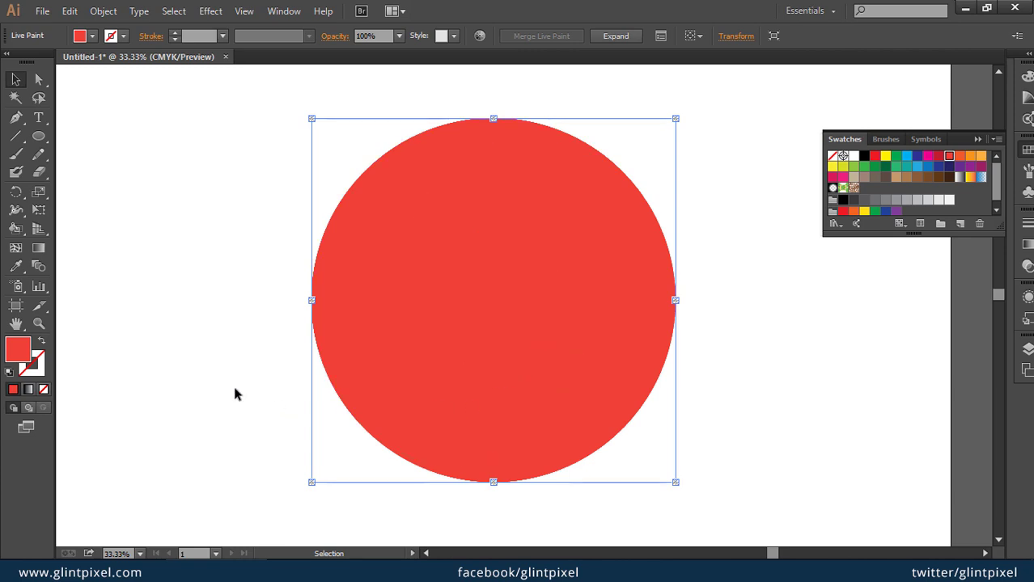
Expand the red live paint circle into plain paths.
left_click(71, 12)
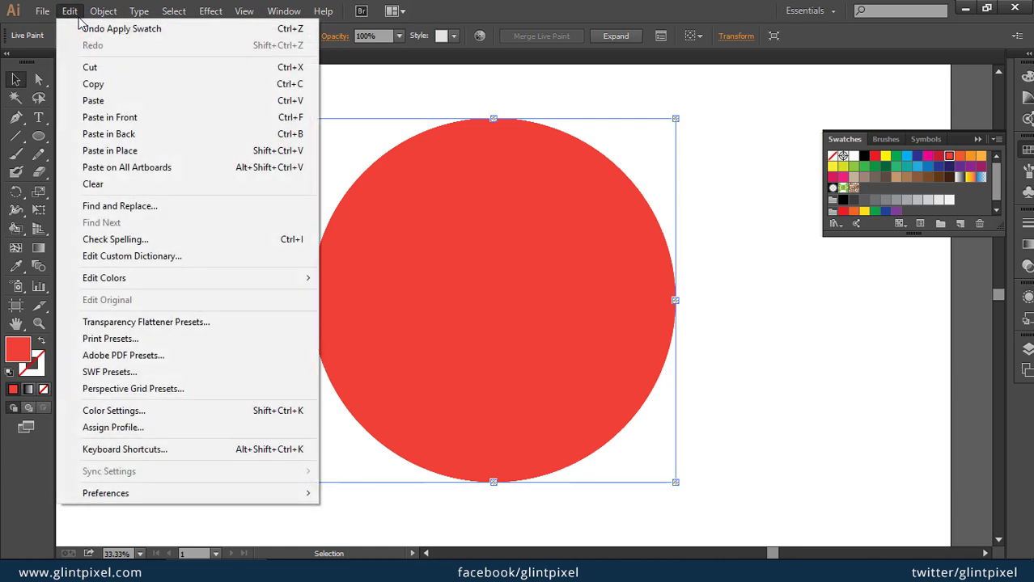
key("Right")
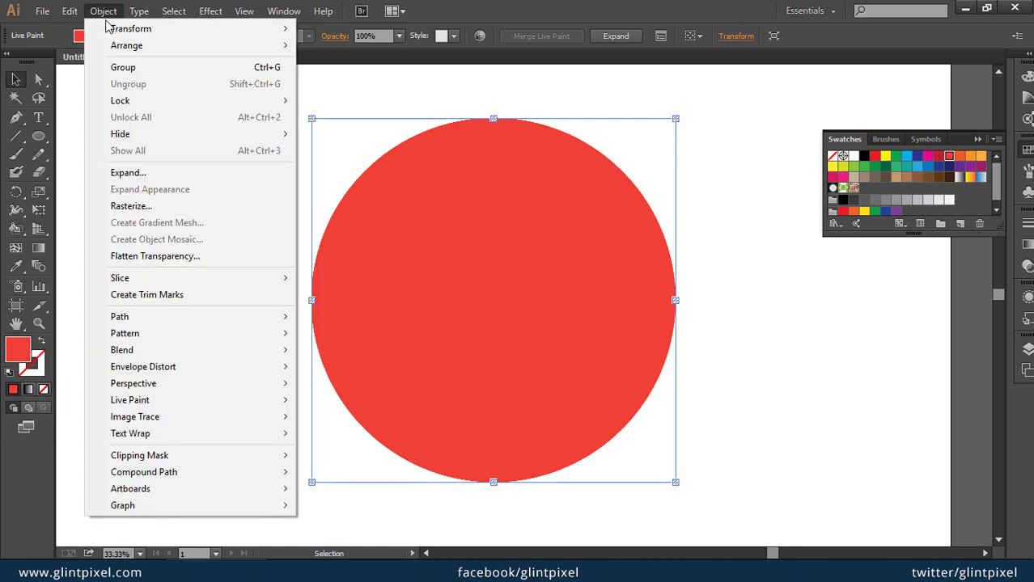
left_click(148, 184)
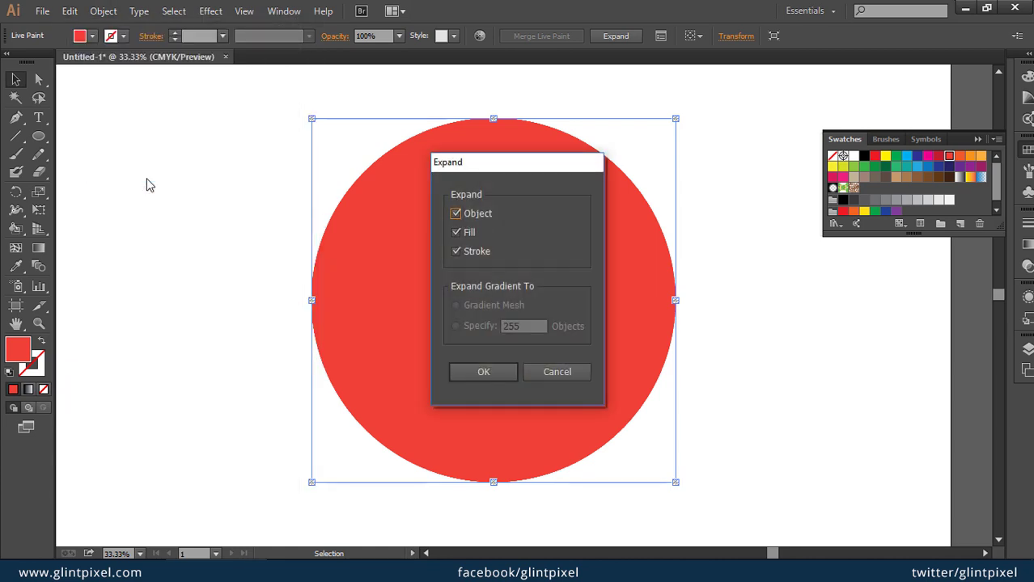
left_click(486, 373)
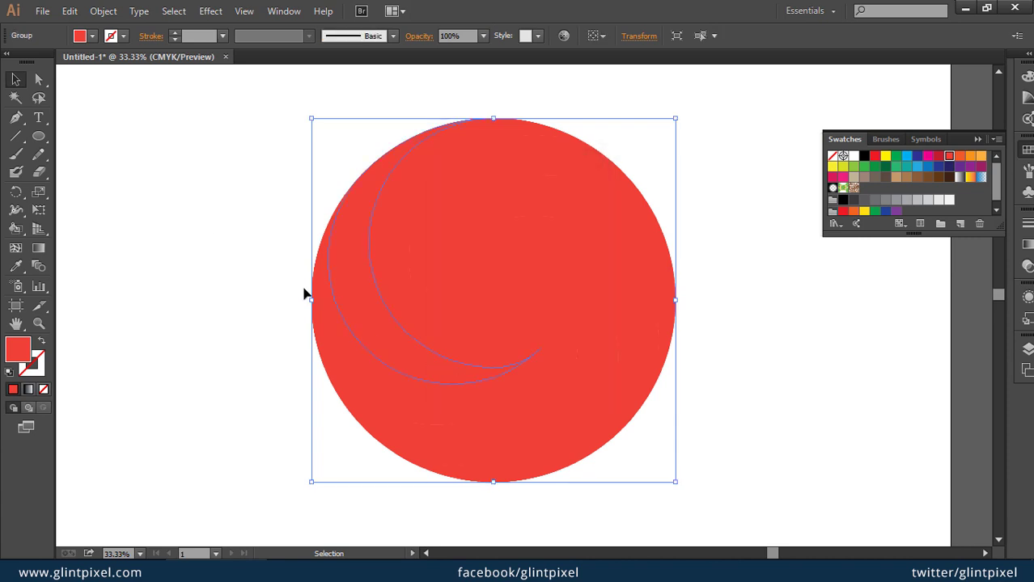
Ungroup the expanded shapes twice and select the upper-left crescent.
left_click(104, 17)
left_click(133, 84)
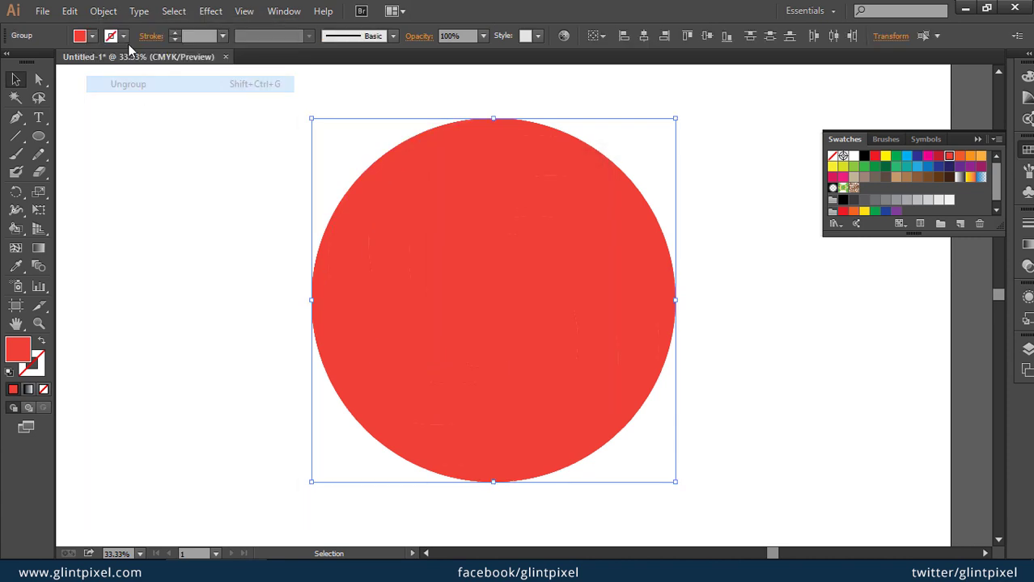
left_click(103, 12)
left_click(137, 84)
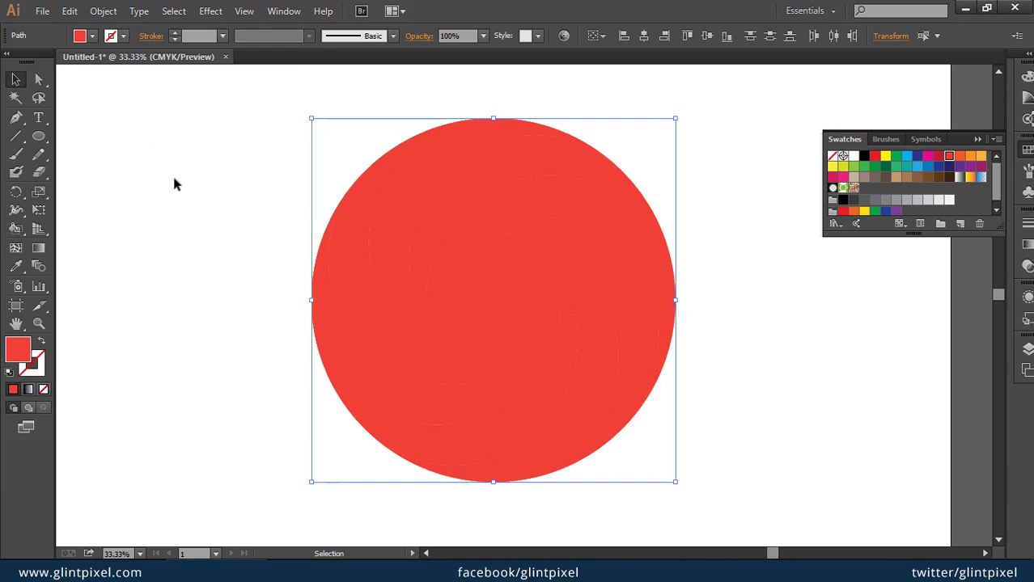
left_click(247, 304)
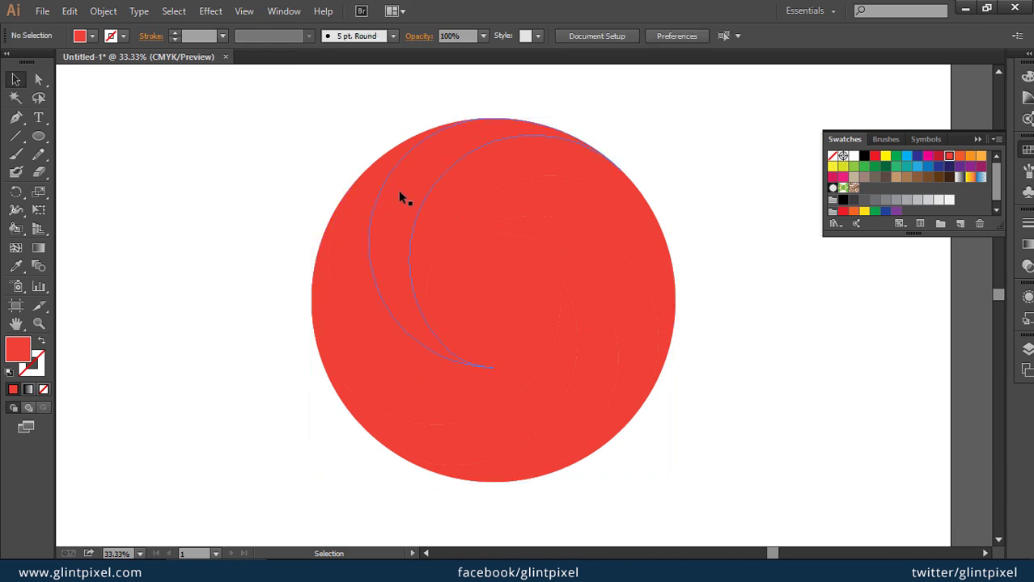
left_click(400, 198)
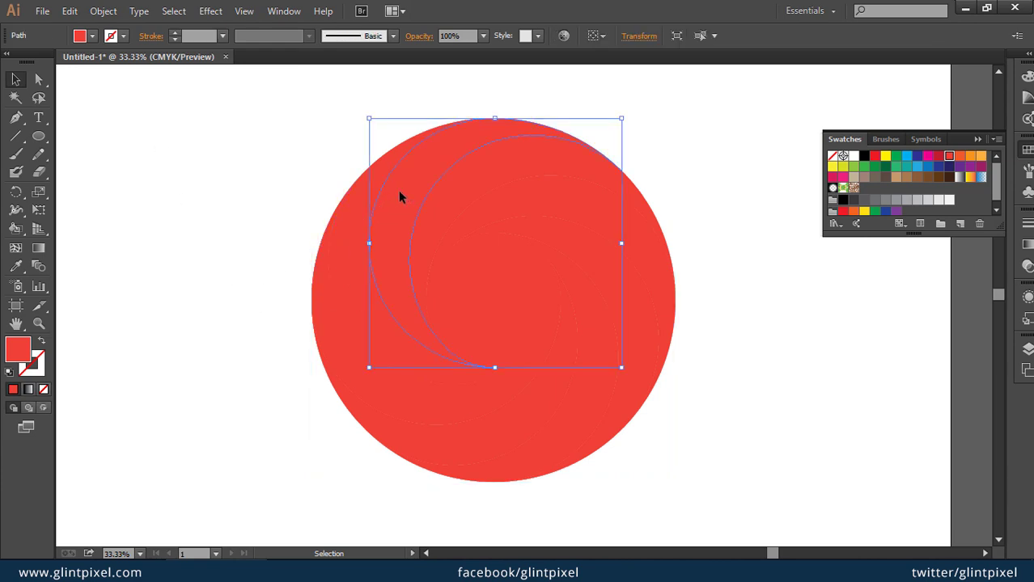
Give the crescent a gradient fill running from a red stop to a yellow stop.
left_click(29, 389)
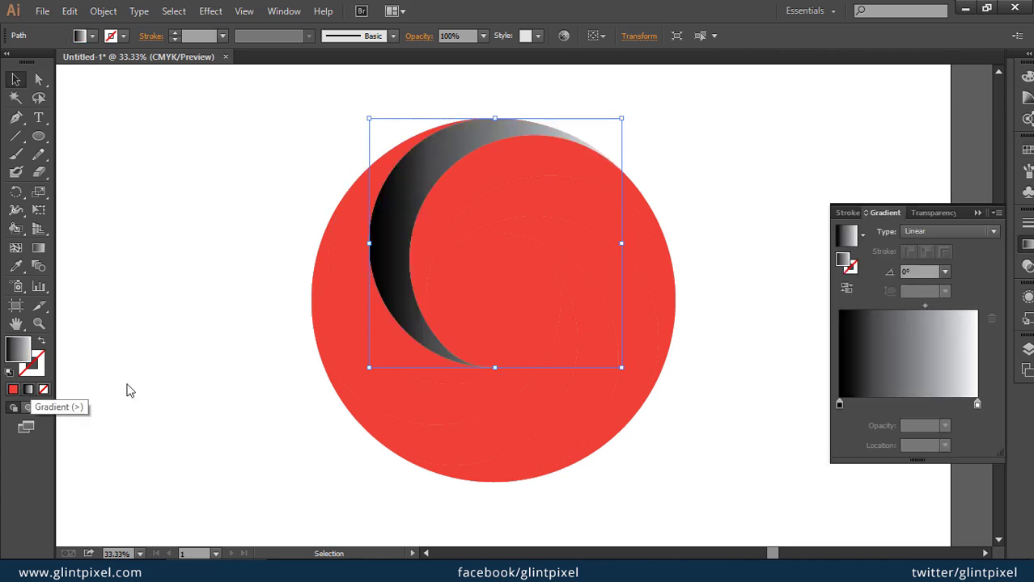
left_click(839, 402)
double_click(838, 403)
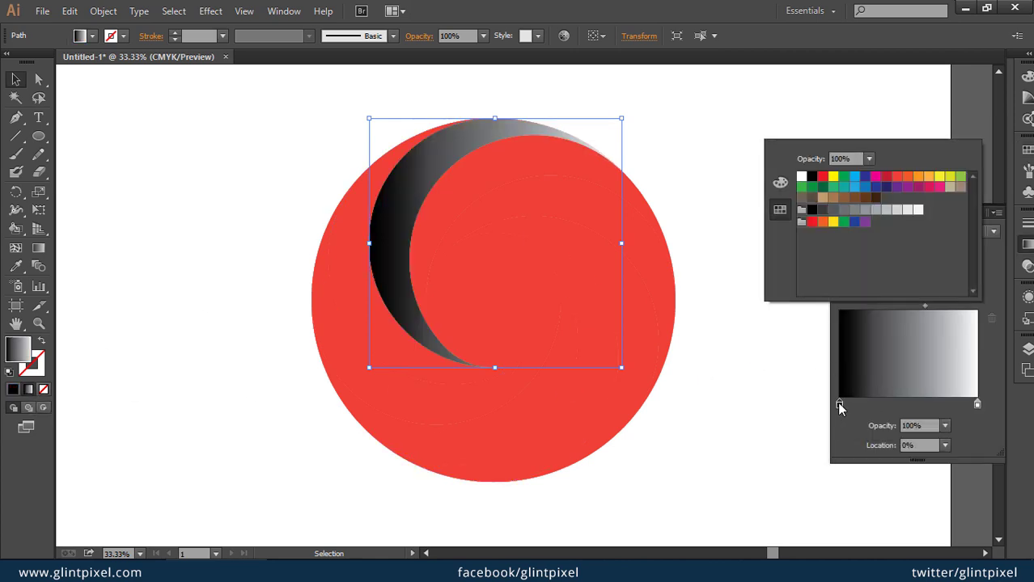
left_click(896, 178)
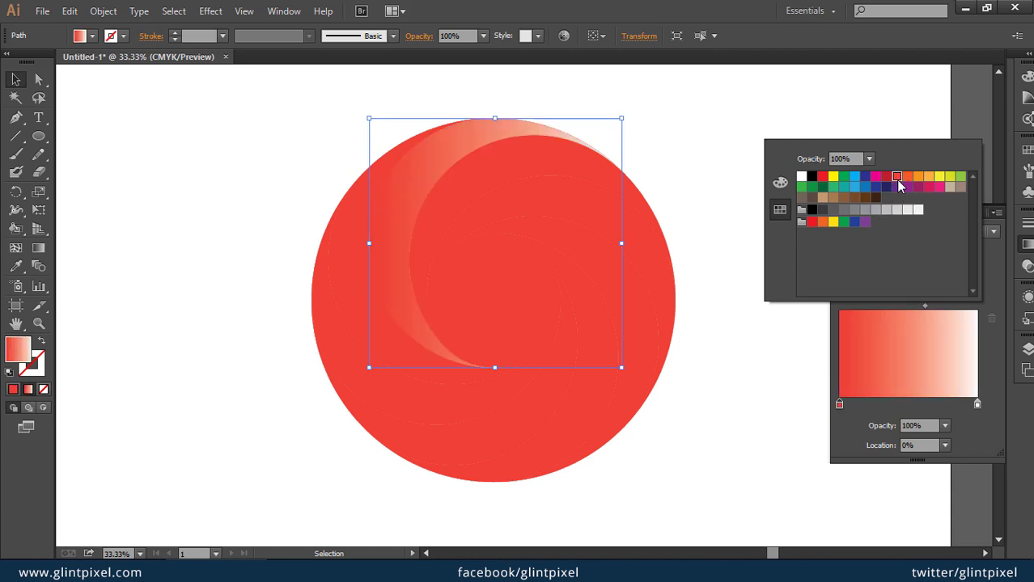
left_click(977, 404)
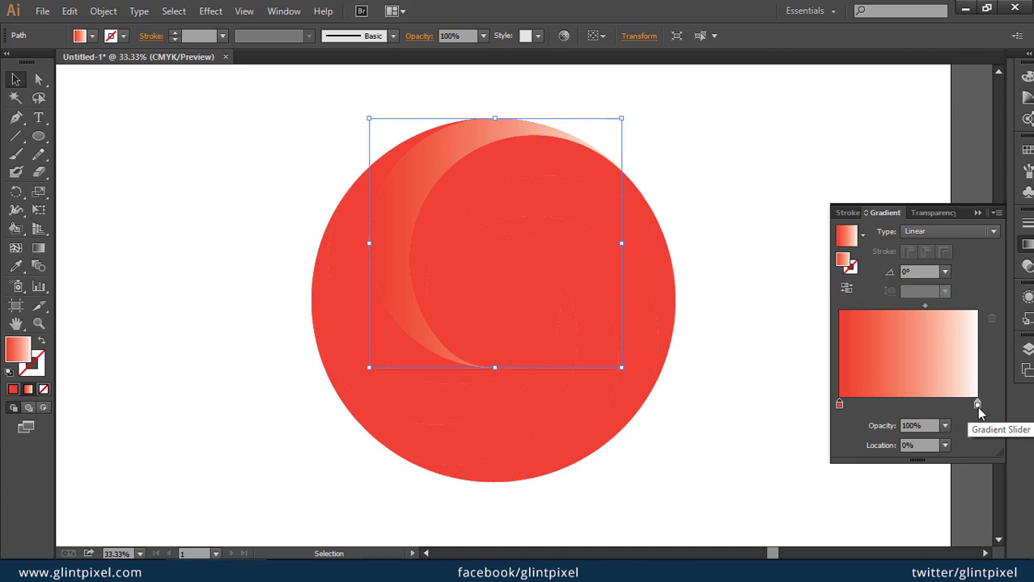
double_click(976, 405)
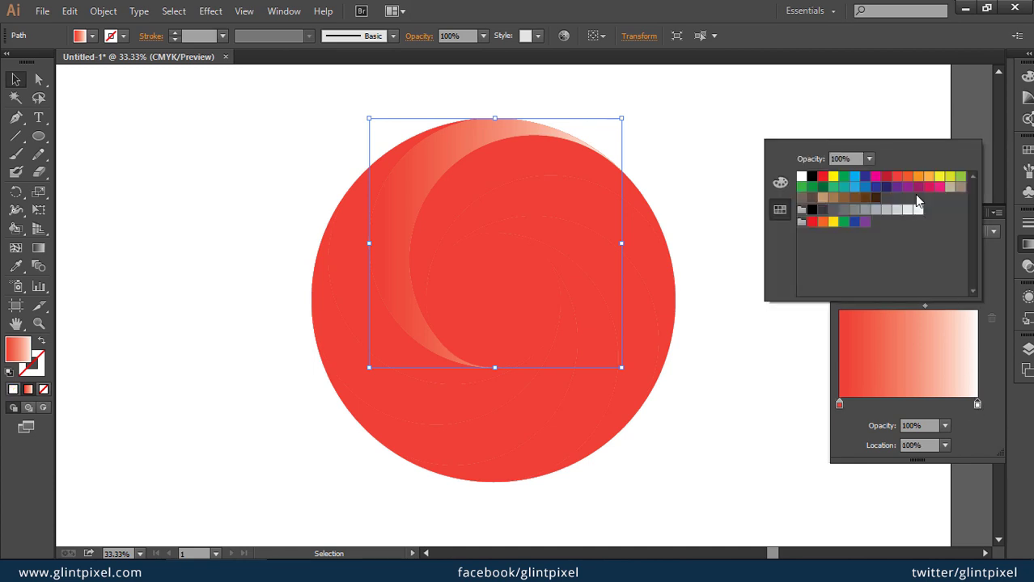
left_click(938, 177)
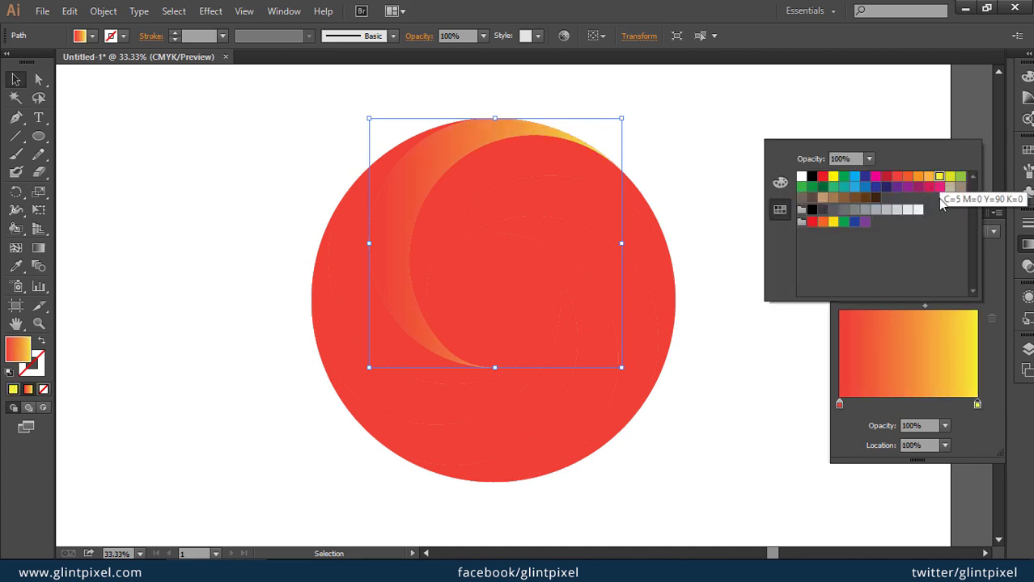
left_click(925, 306)
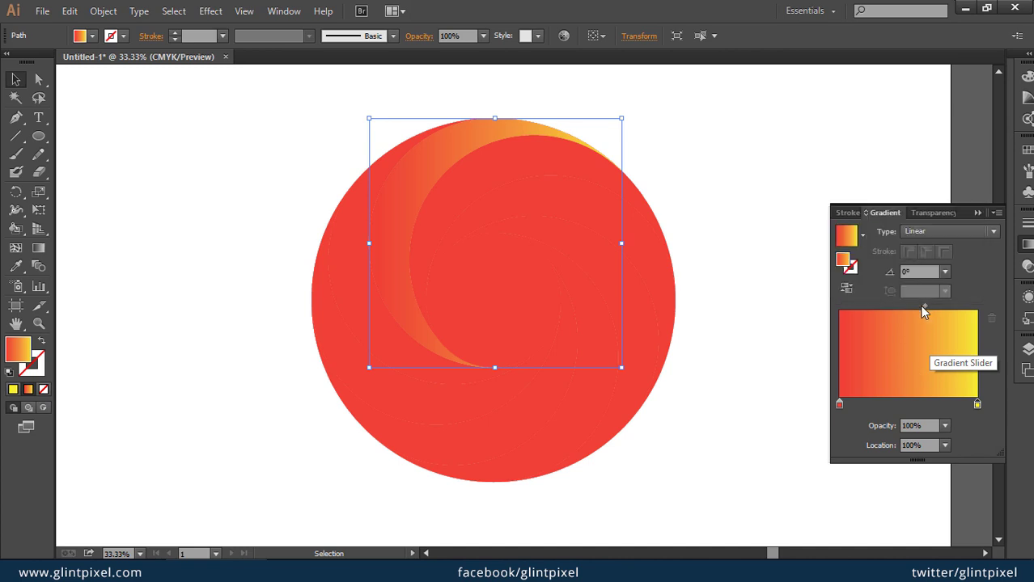
Set the gradient midpoint to 50.54% and the angle to 50°.
left_click_drag(923, 306, 909, 308)
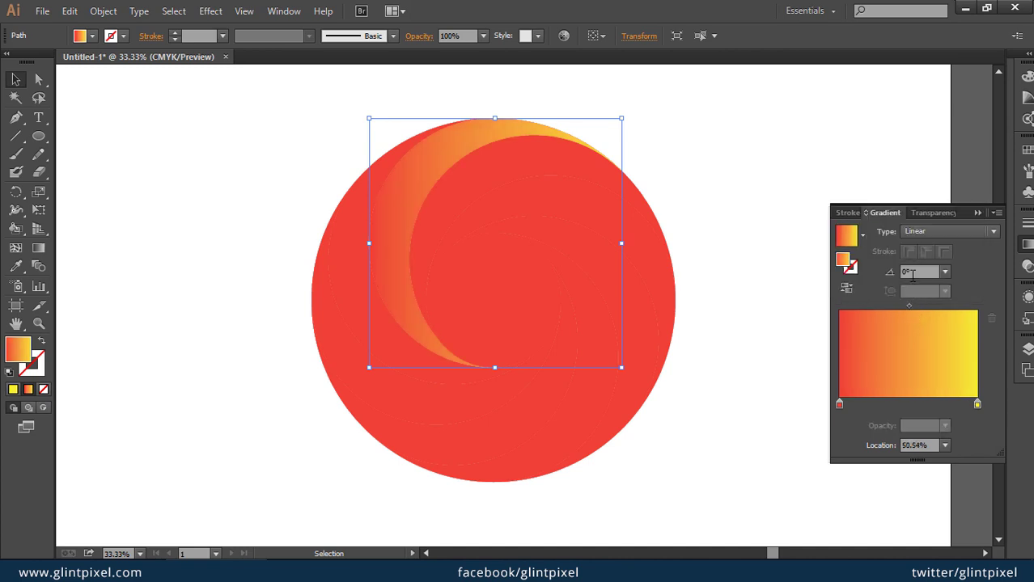
type("50")
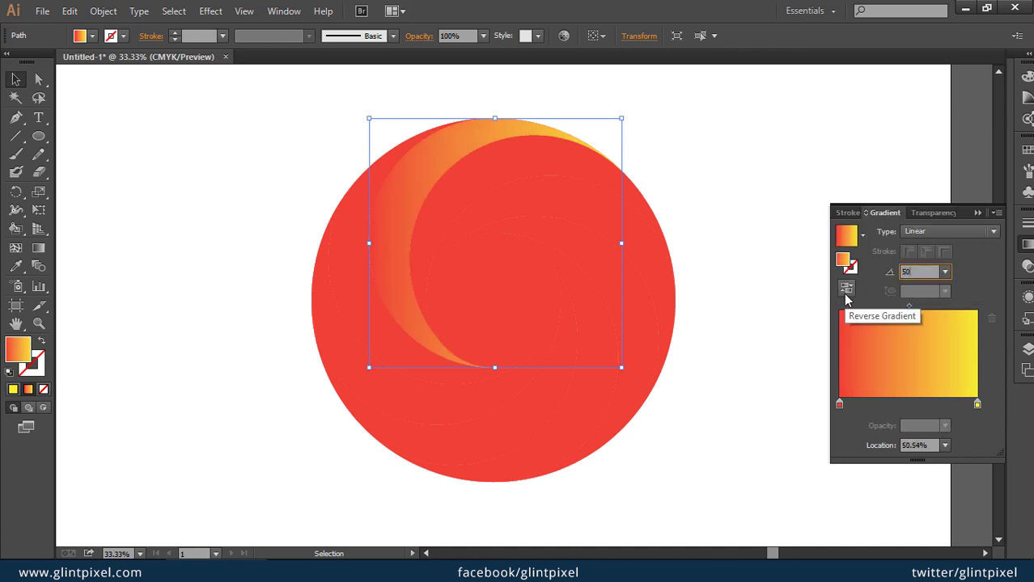
key("Return")
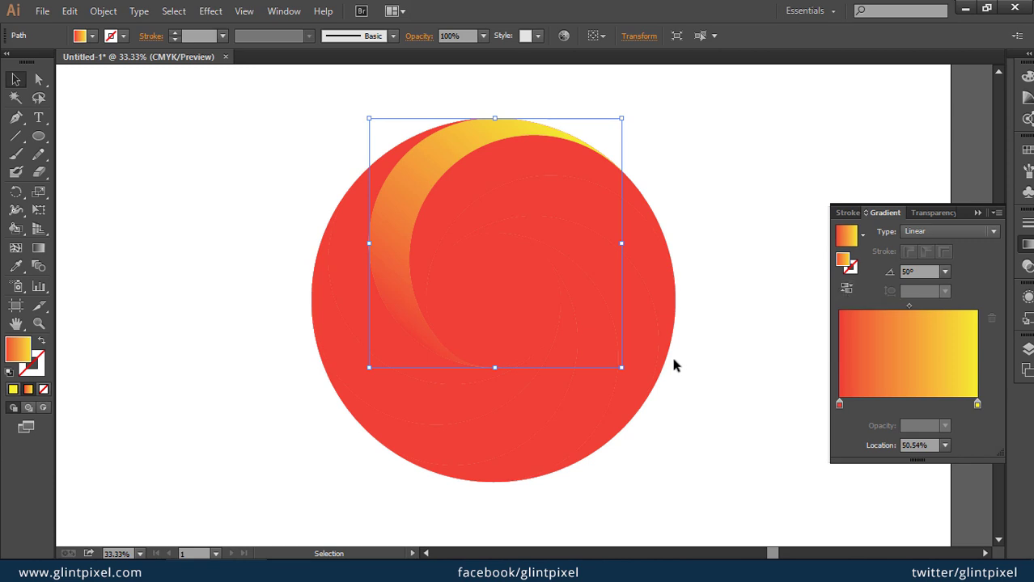
Clear the centre circle's fill to open a hole, then select all red crescents plus the gradient crescent.
left_click(492, 315)
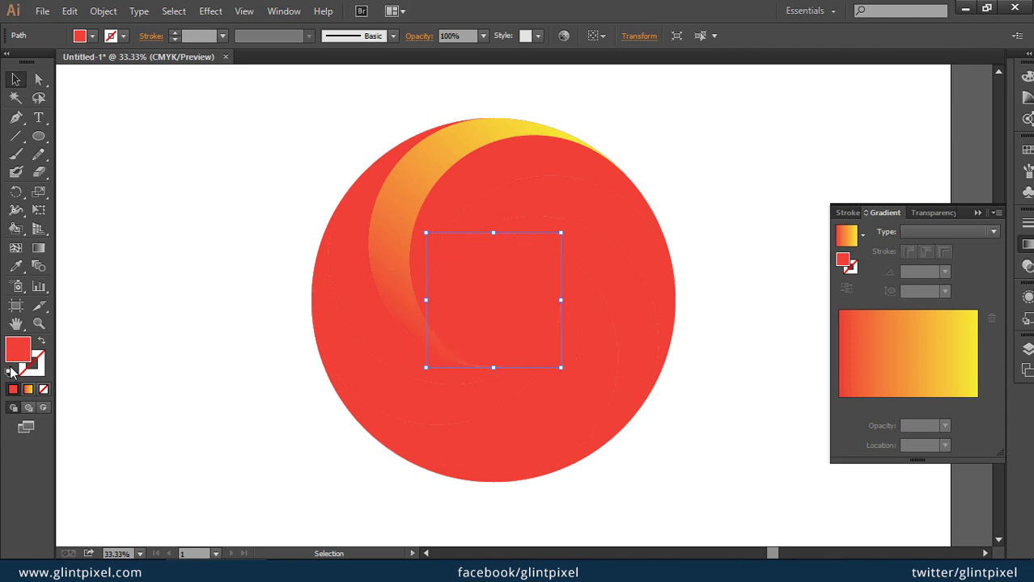
left_click(43, 389)
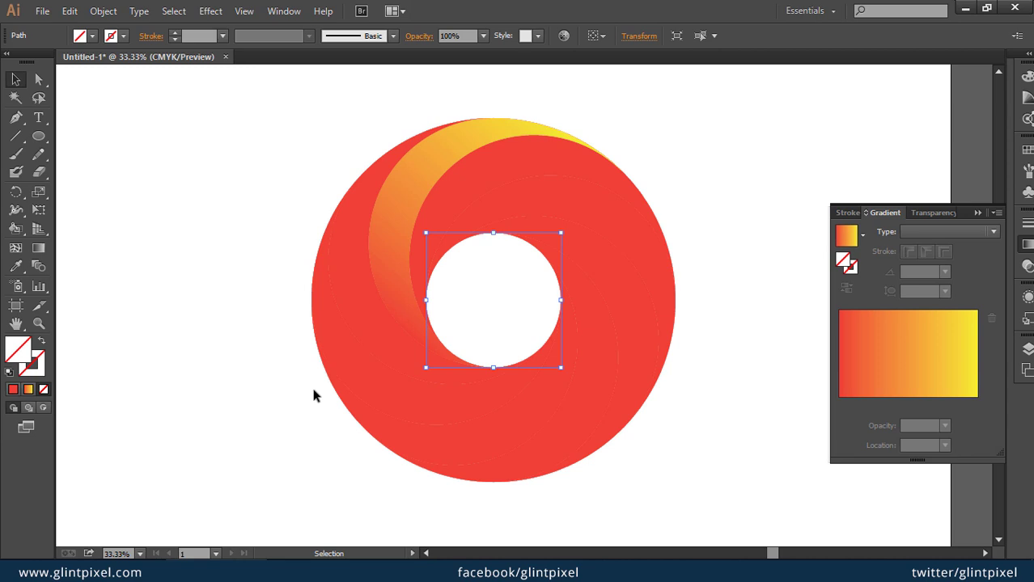
left_click(474, 180)
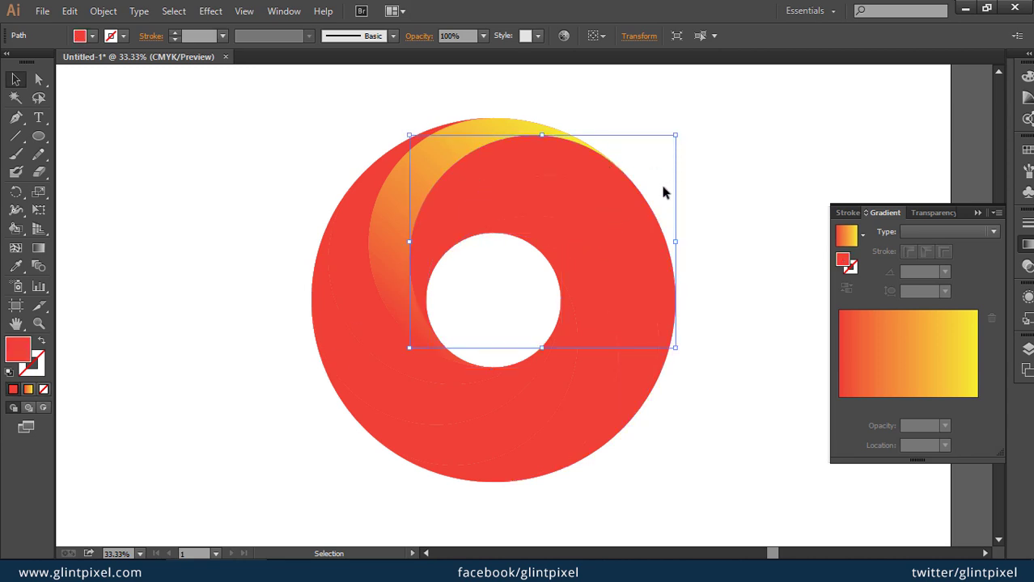
left_click(611, 275, "shift")
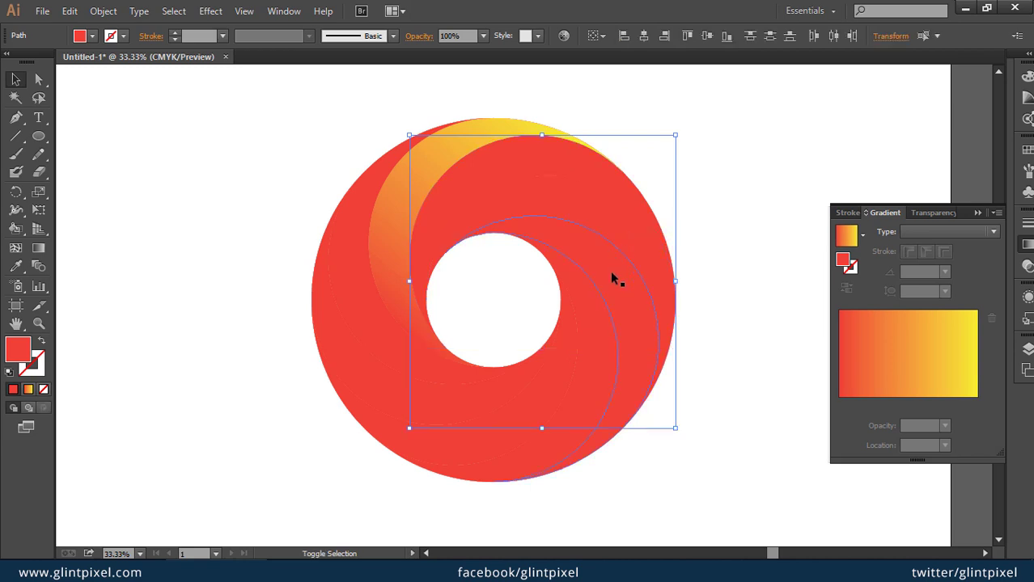
left_click(596, 330, "shift")
left_click(557, 392, "shift")
left_click(486, 411, "shift")
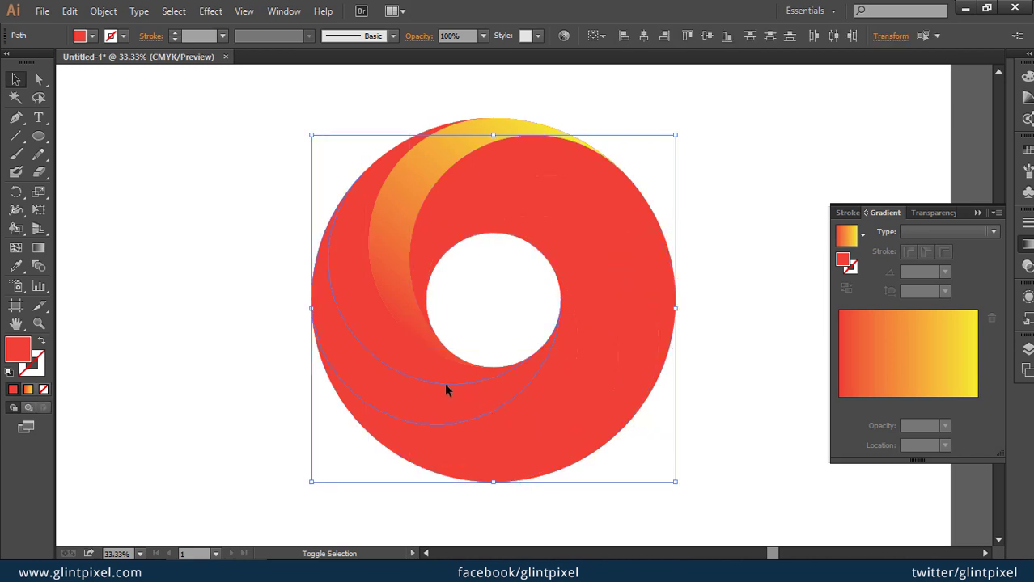
left_click(378, 258, "shift")
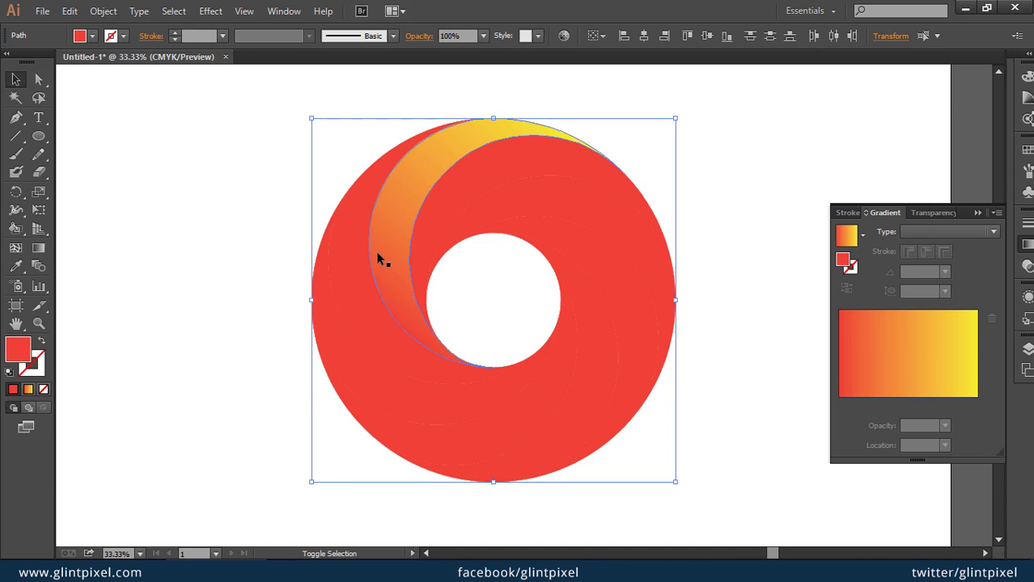
key("ctrl+h")
Eyedropper the first crescent's red-to-yellow gradient onto the red crescents, then marquee-select the whole ring.
left_click(17, 267)
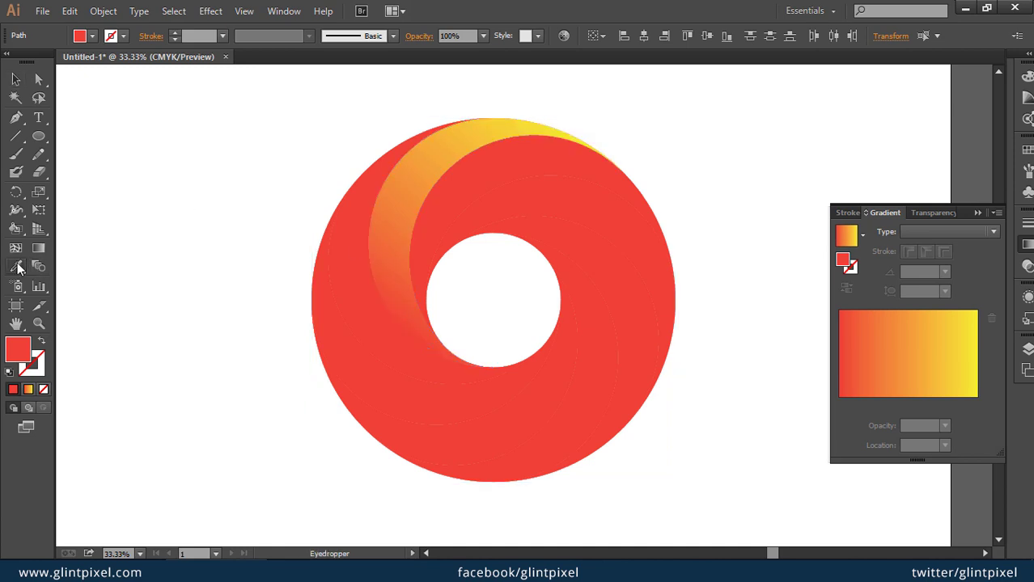
left_click(423, 168)
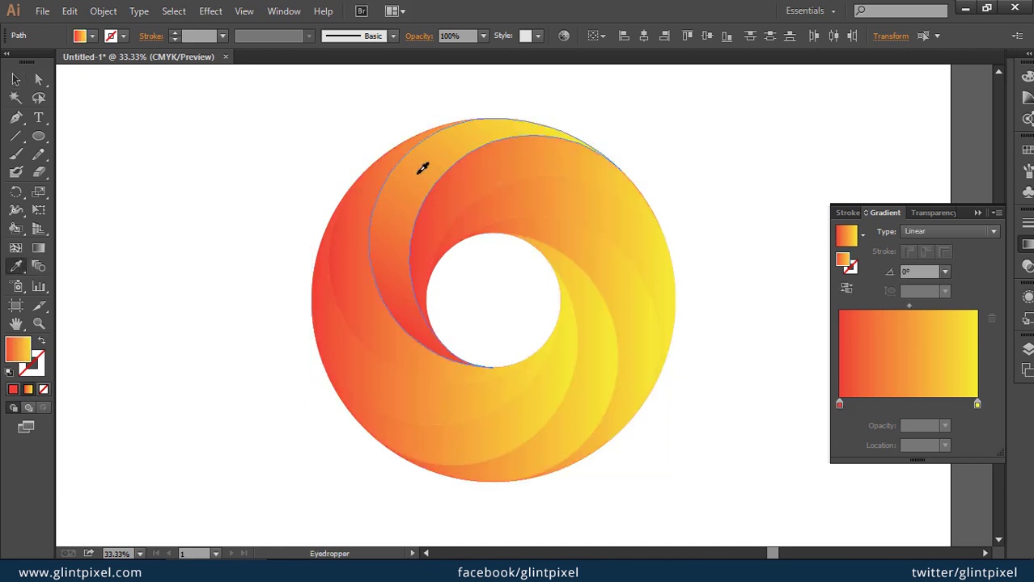
key("v")
left_click_drag(251, 143, 251, 287)
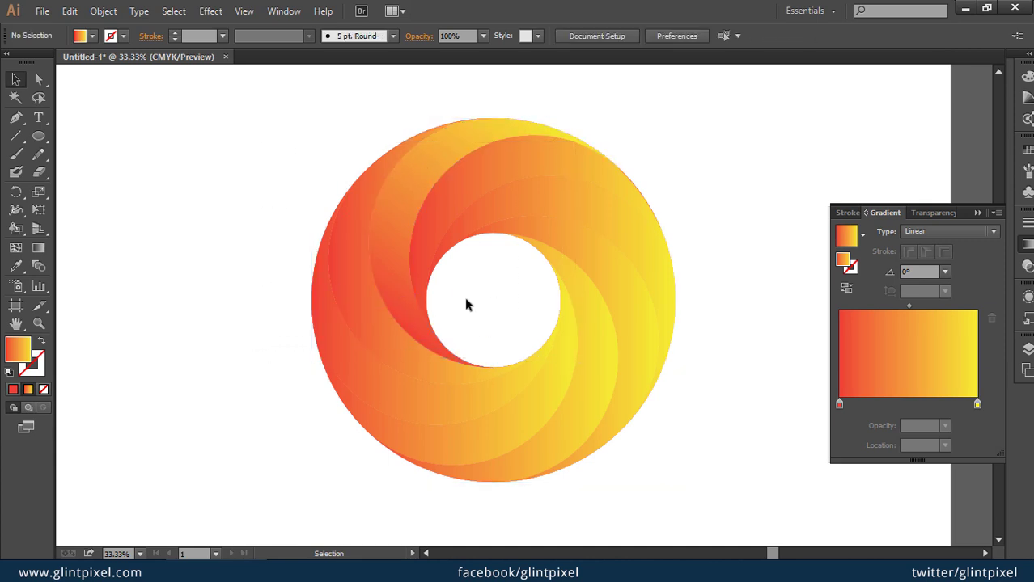
left_click(435, 274)
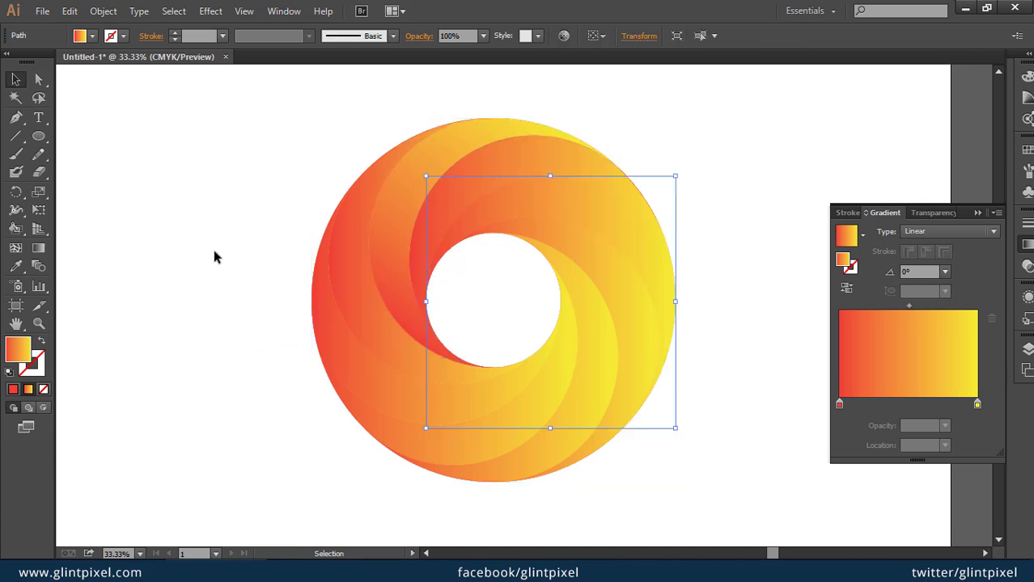
left_click_drag(233, 151, 692, 456)
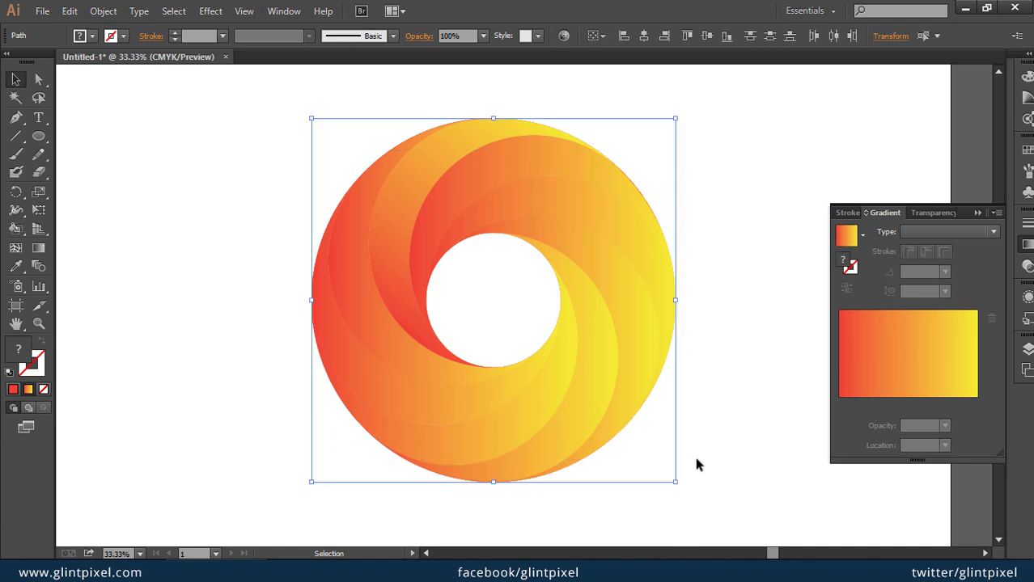
Apply one linear gradient across the ring, delete the centre circle, and reselect the ring.
left_click(899, 405)
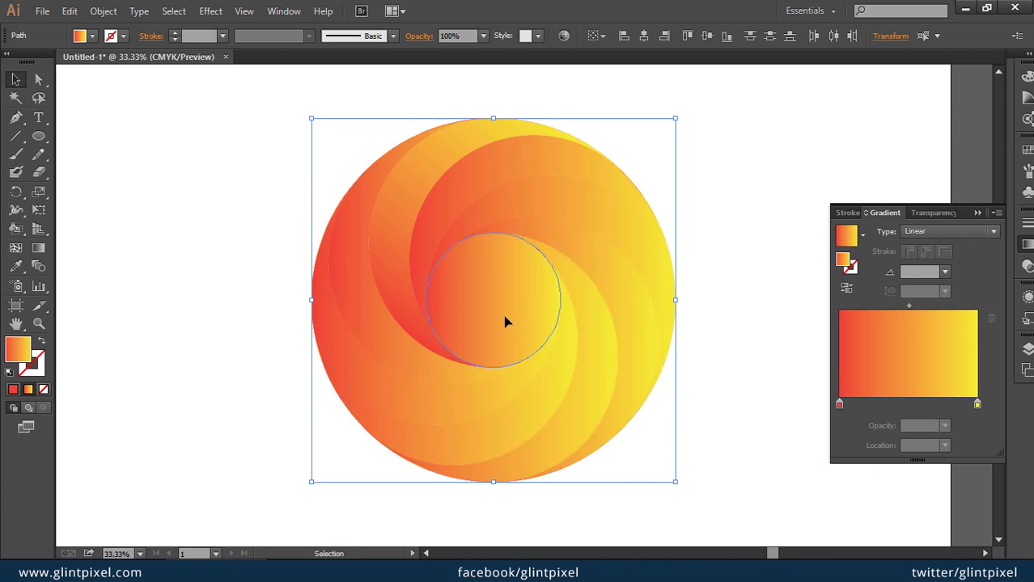
left_click(264, 321)
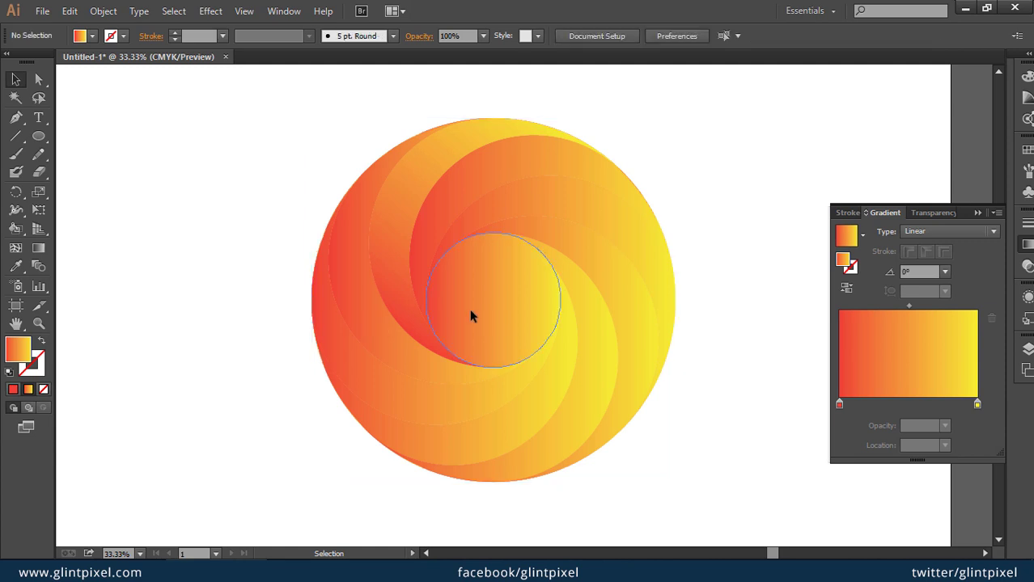
left_click(470, 316)
key("Delete")
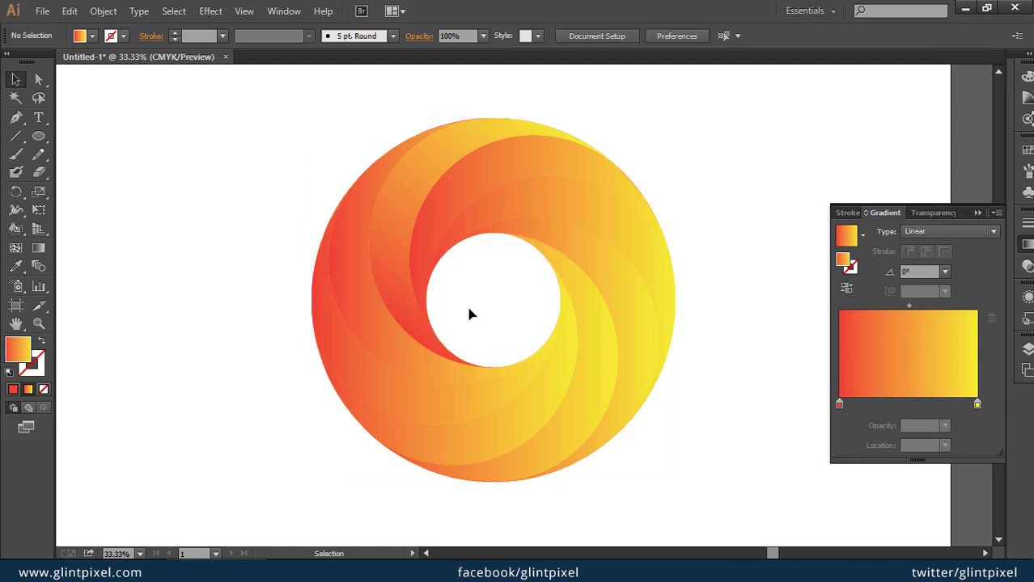
left_click_drag(388, 176, 739, 486)
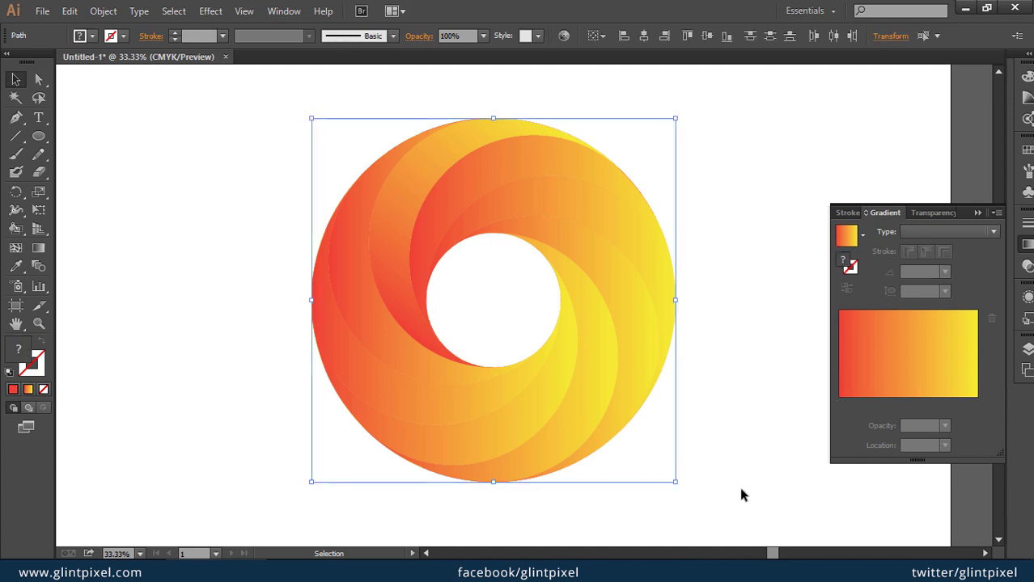
Apply the linear gradient to the whole ring at a 45° angle.
left_click(905, 409)
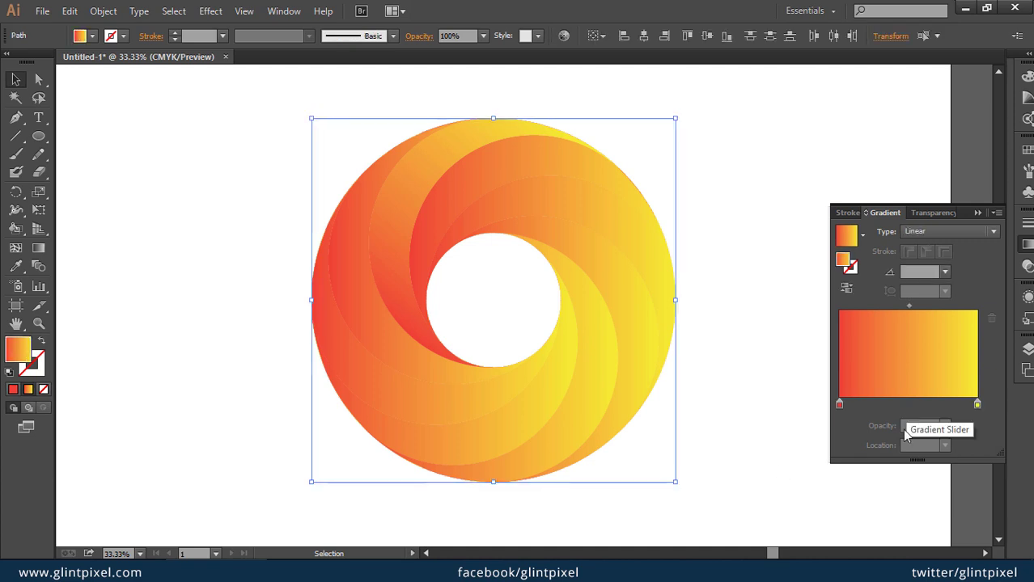
left_click(915, 271)
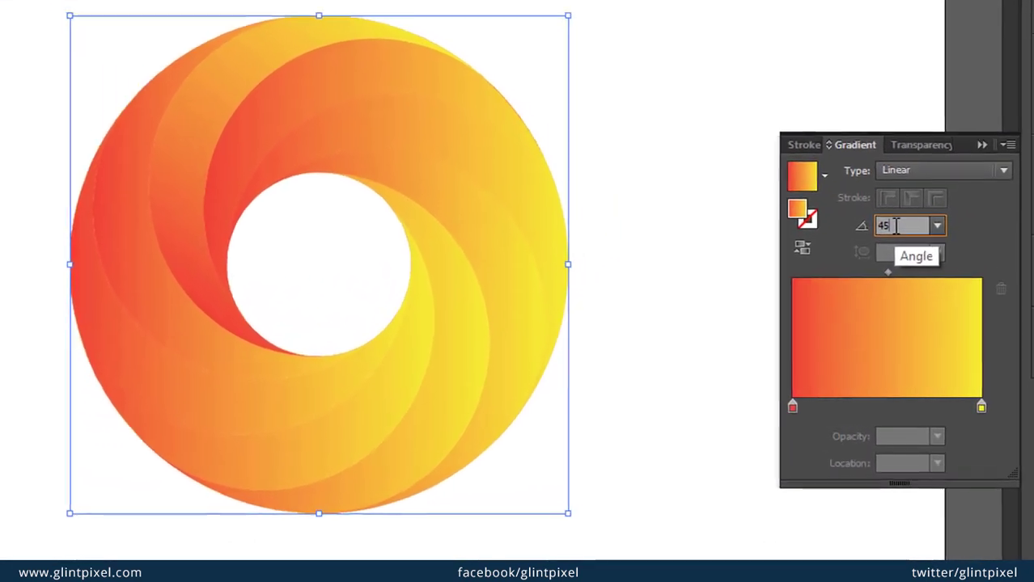
type("45")
key("Return")
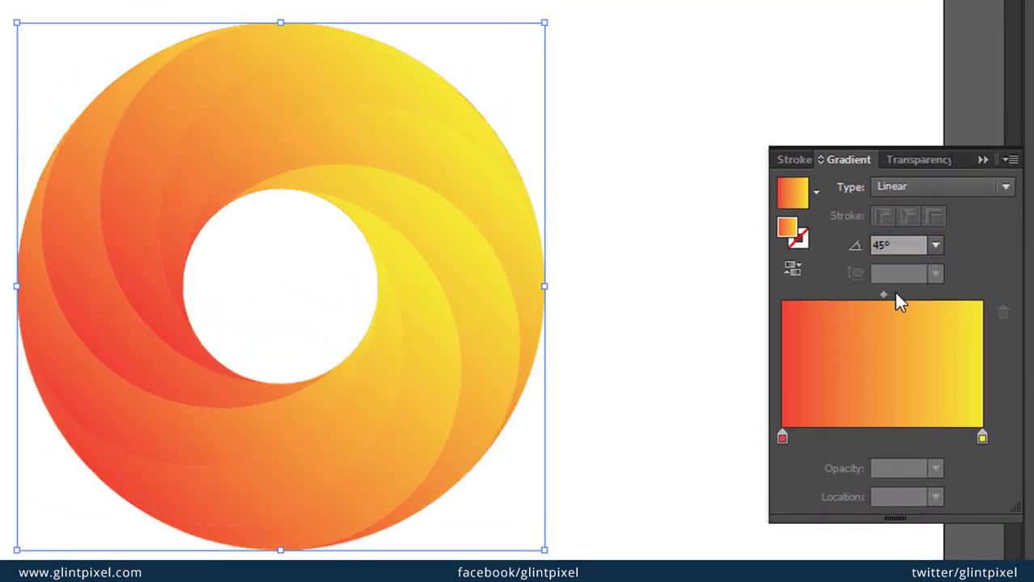
Move the red stop to about 17.74%, shift the midpoint toward red, and test Reverse Gradient.
left_click_drag(782, 435, 803, 438)
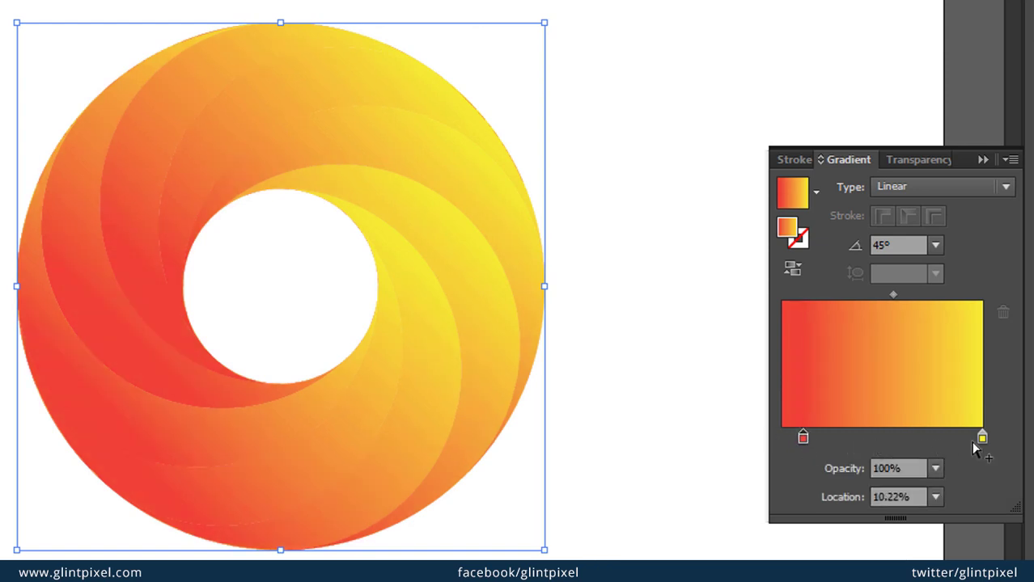
mouse_move(981, 441)
left_mouse_down()
mouse_move(957, 442)
mouse_move(991, 445)
left_mouse_up()
left_click(802, 439)
mouse_move(798, 443)
left_mouse_down()
mouse_move(775, 443)
mouse_move(817, 440)
left_mouse_up()
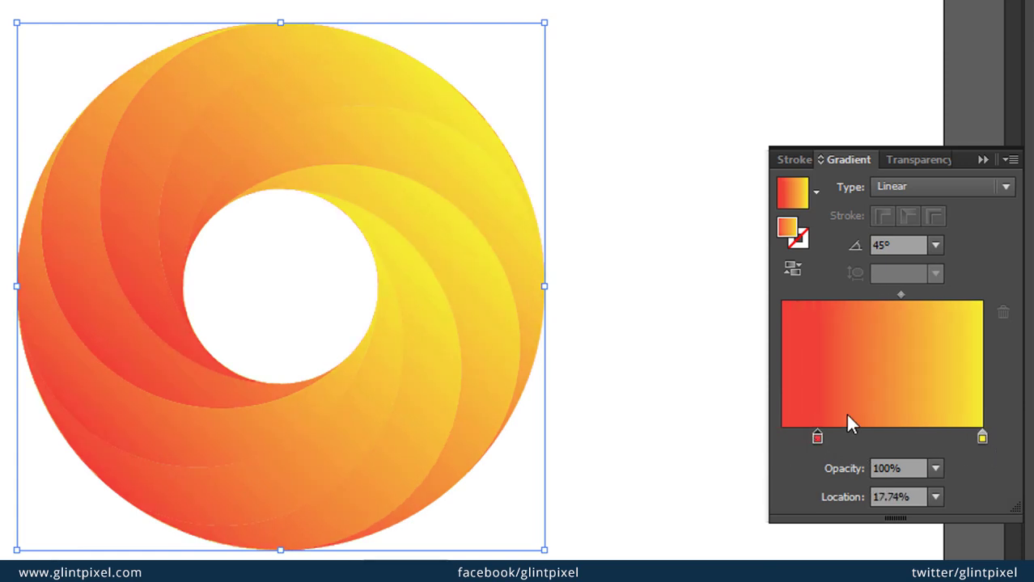
left_click_drag(900, 295, 878, 296)
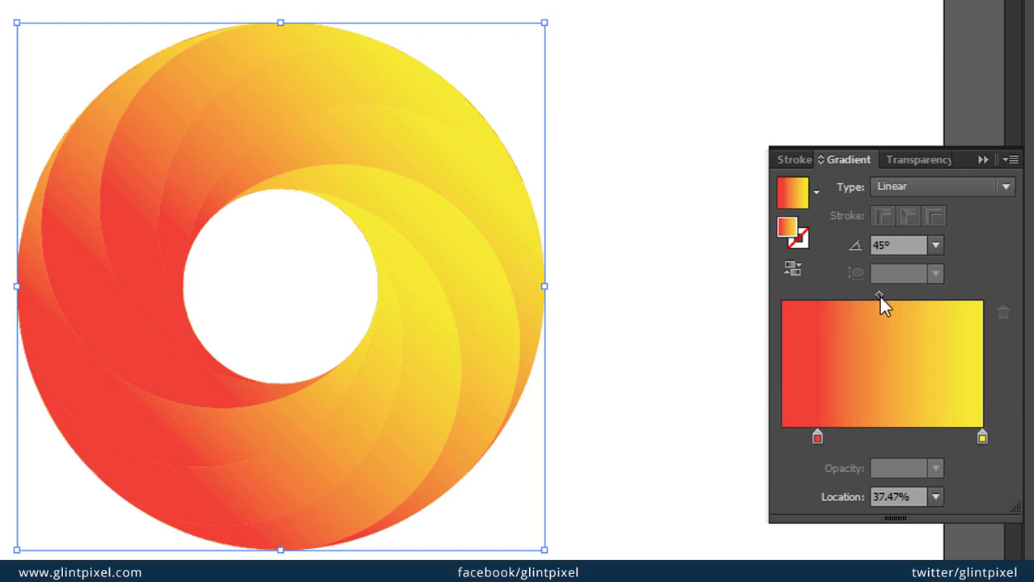
left_click(792, 270)
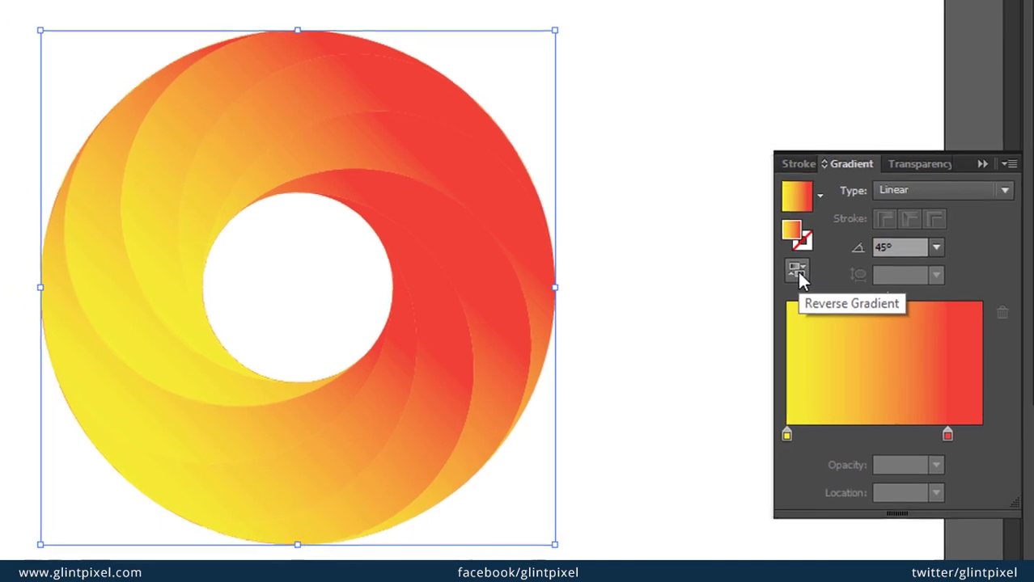
left_click(793, 270)
Slide the red stop to the 0% start, then deselect the ring and close the Gradient panel.
left_click(801, 439)
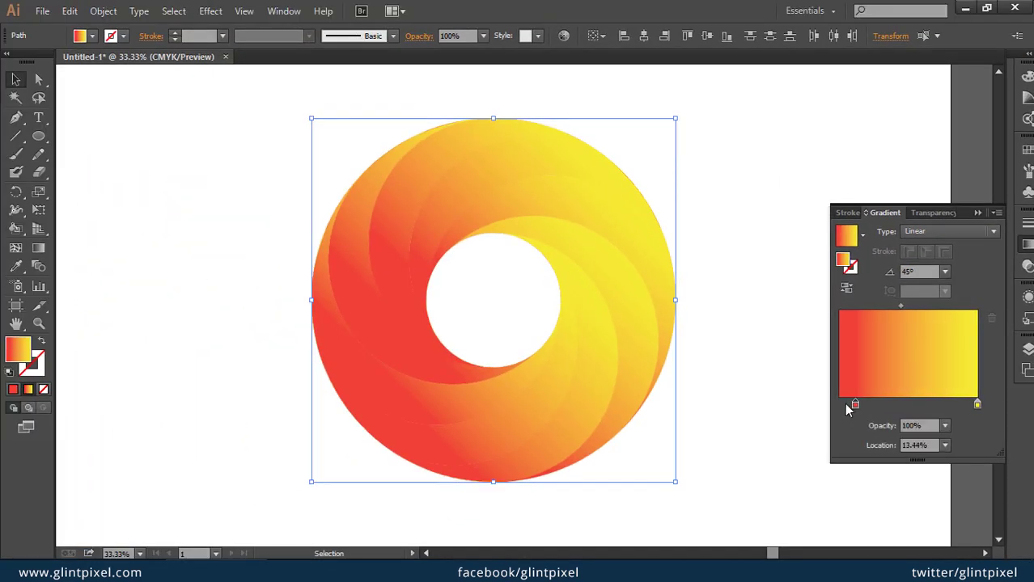
left_click_drag(846, 404, 845, 409)
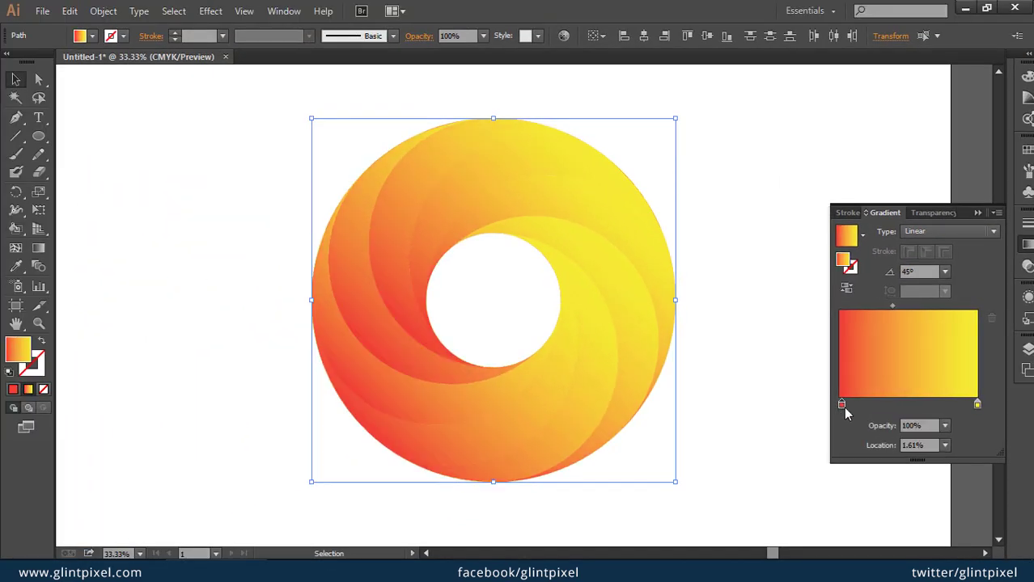
double_click(843, 406)
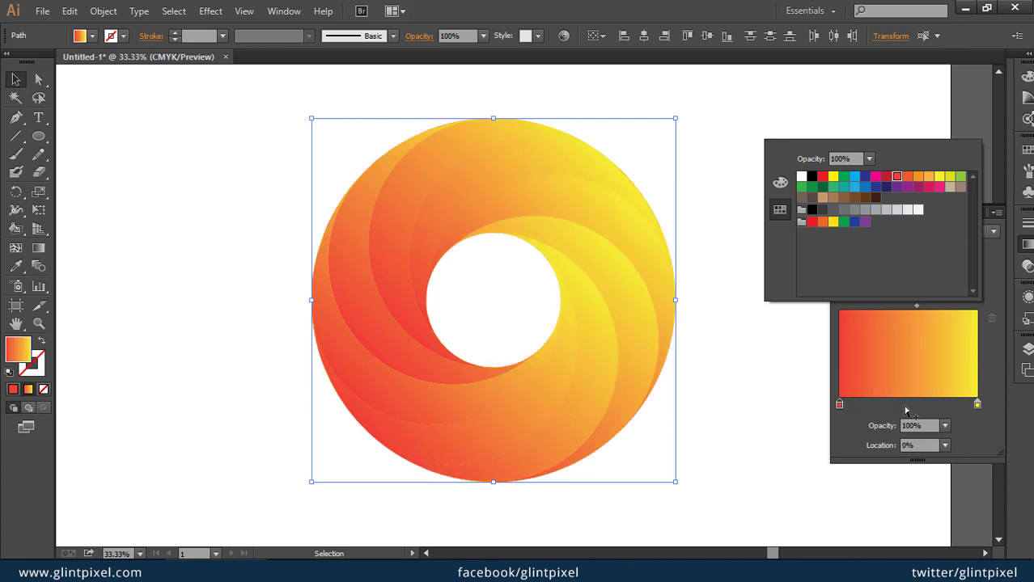
key("Escape")
left_click(695, 396)
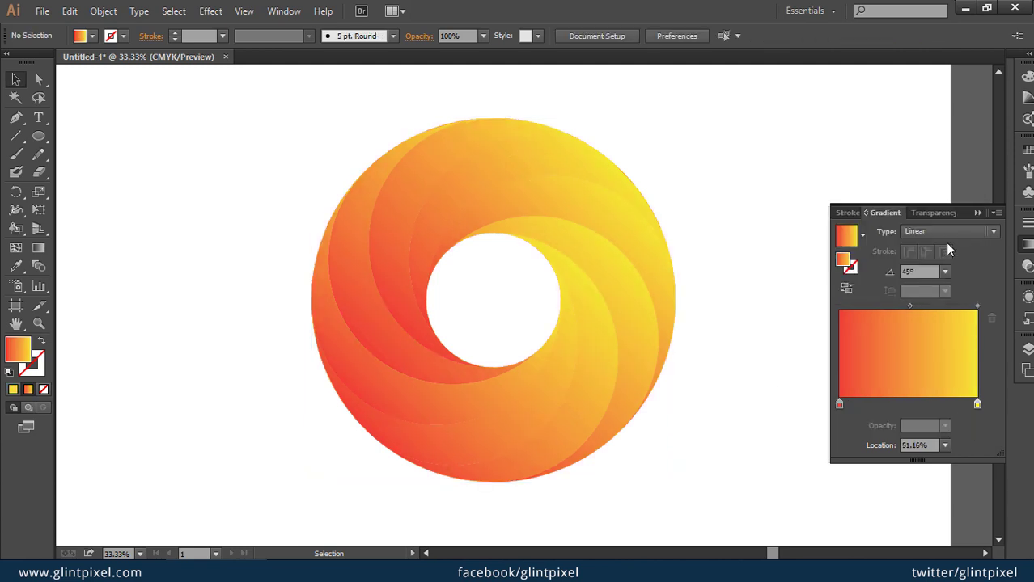
left_click(976, 211)
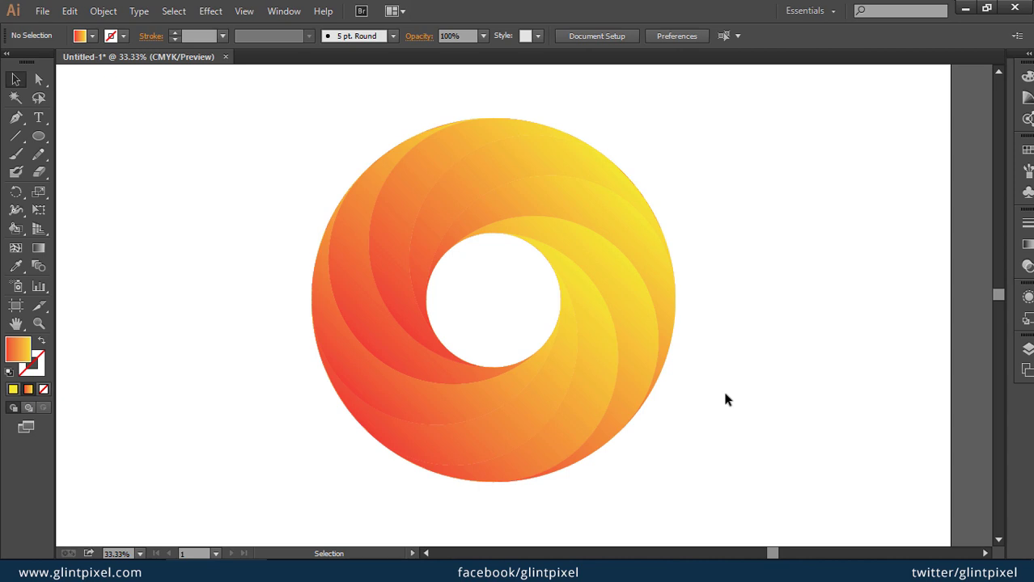